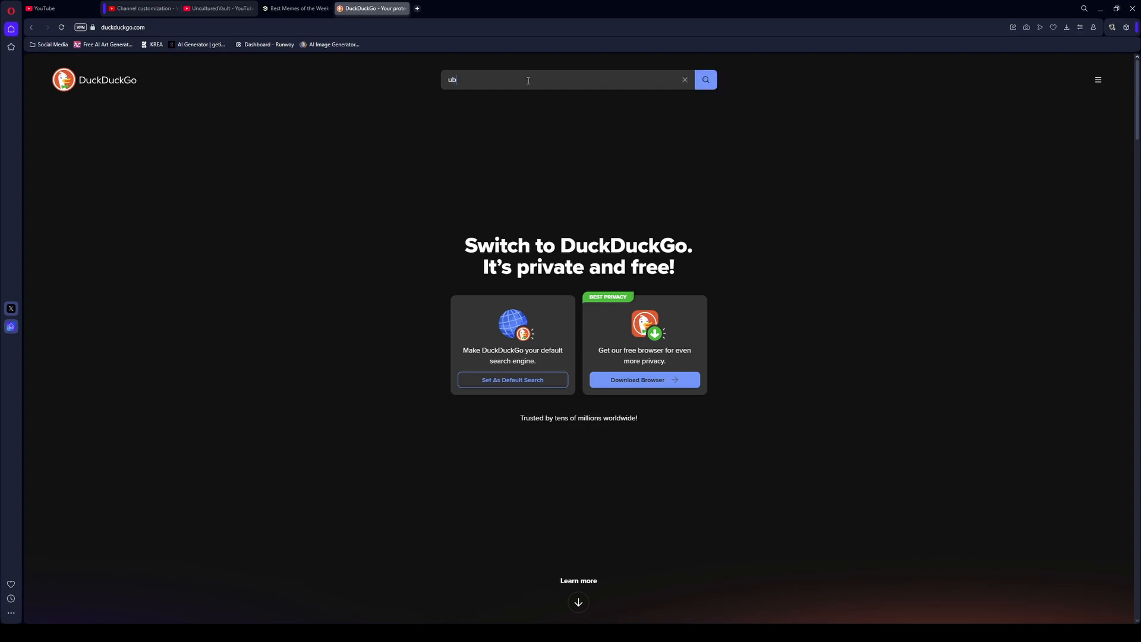
# Step: Search the web for "ublock origin opera extension" and open the Opera add-ons result in a new tab
pyautogui.write('lock origin')
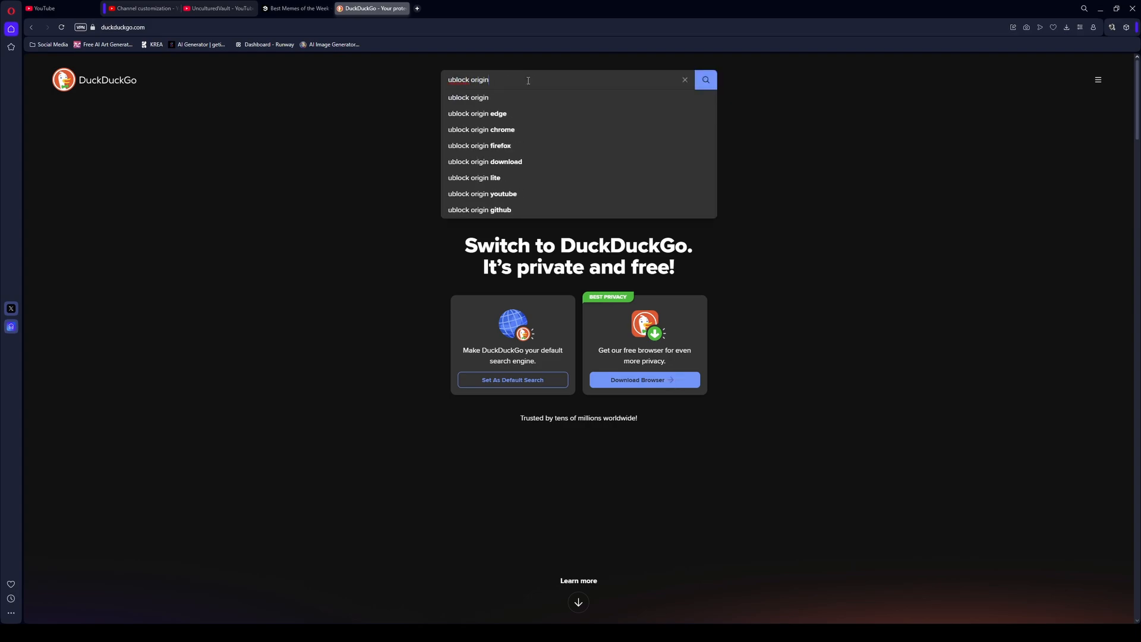
pyautogui.press('Return')
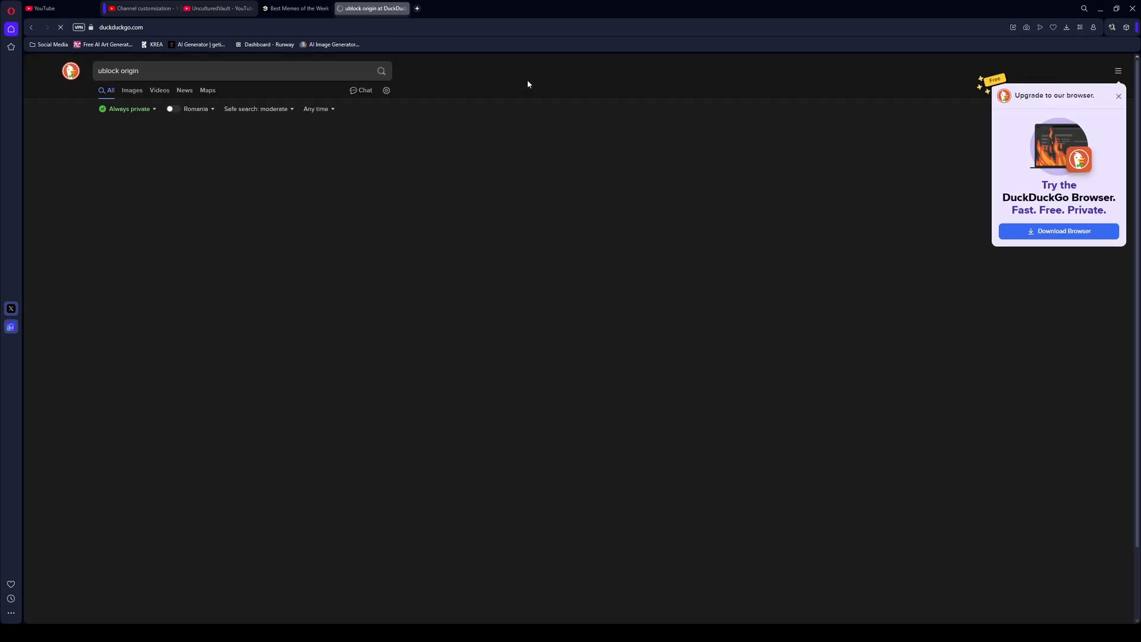
pyautogui.click(168, 70)
pyautogui.write('opera')
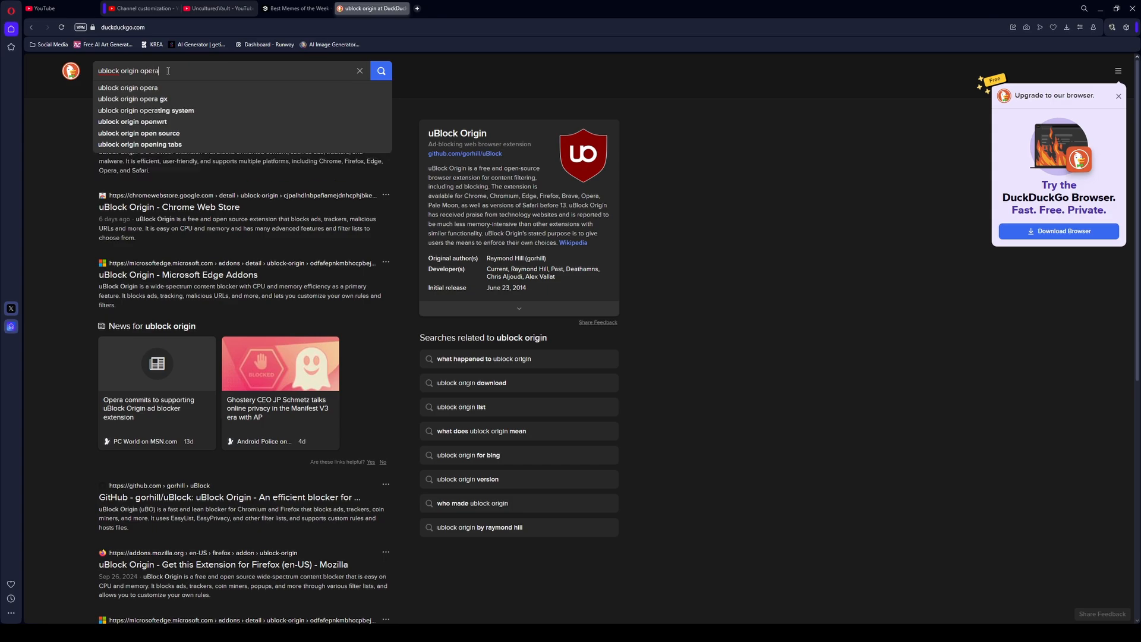
pyautogui.write(' extension')
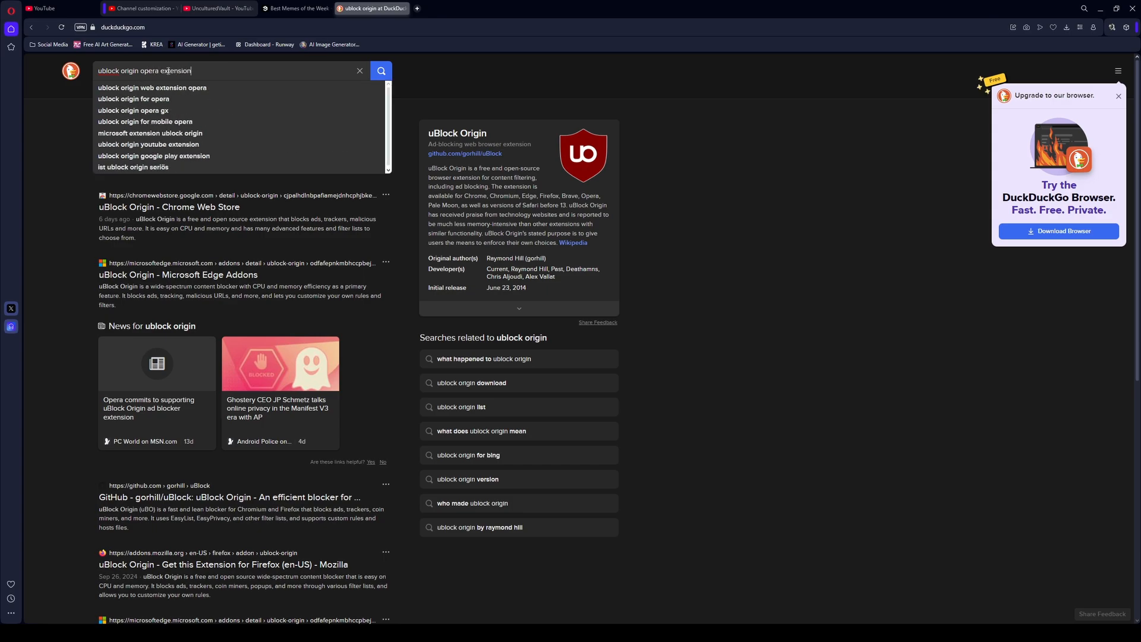
pyautogui.press('Return')
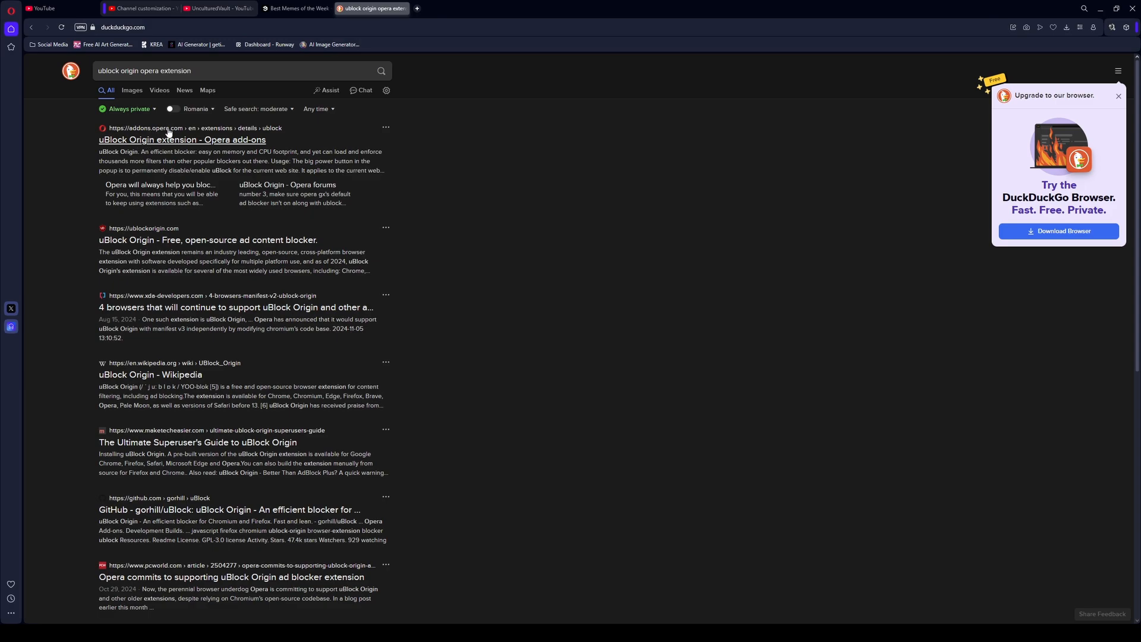
pyautogui.middleClick(159, 142)
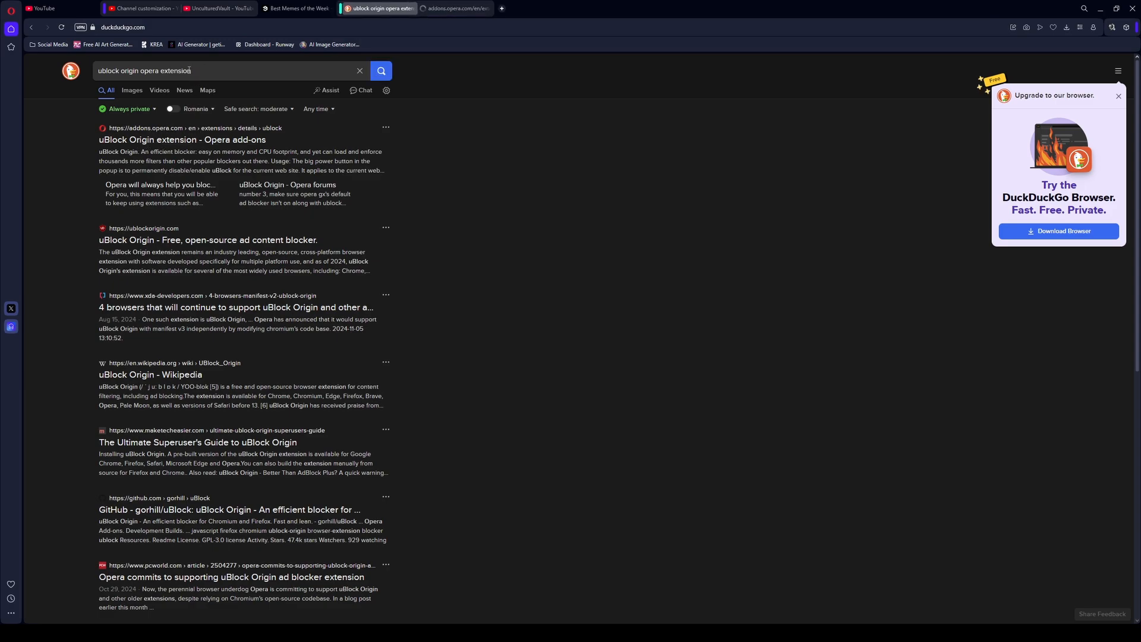
# Step: Search the web for "opera extensions" and open the Opera add-ons Extensions page in its own tab
pyautogui.click(159, 70)
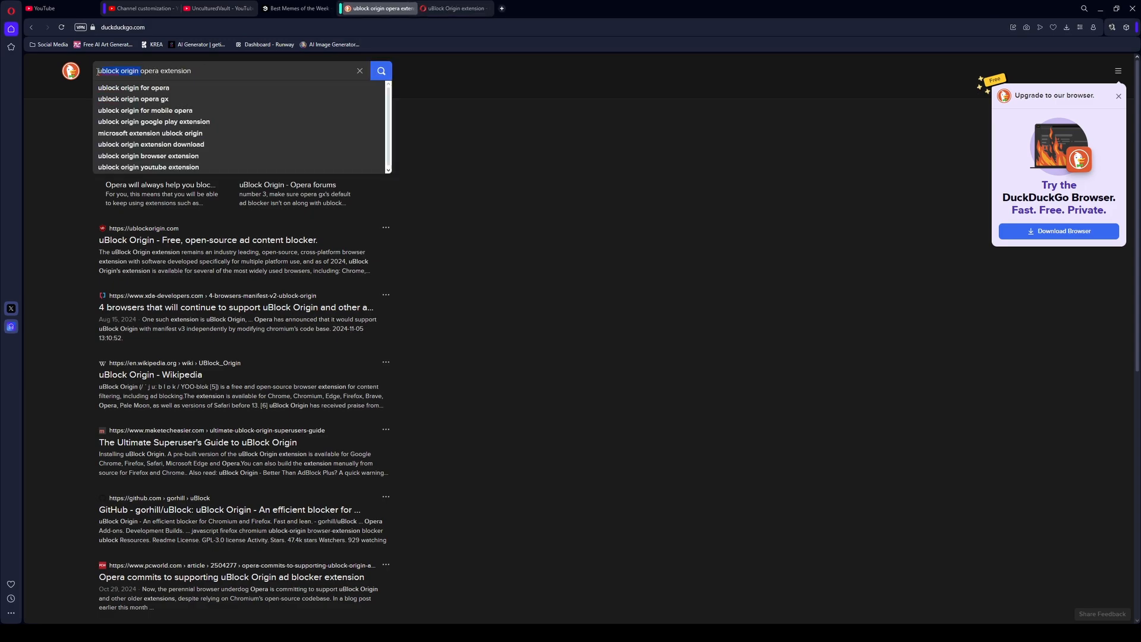
pyautogui.press('BackSpace')
pyautogui.press('Return')
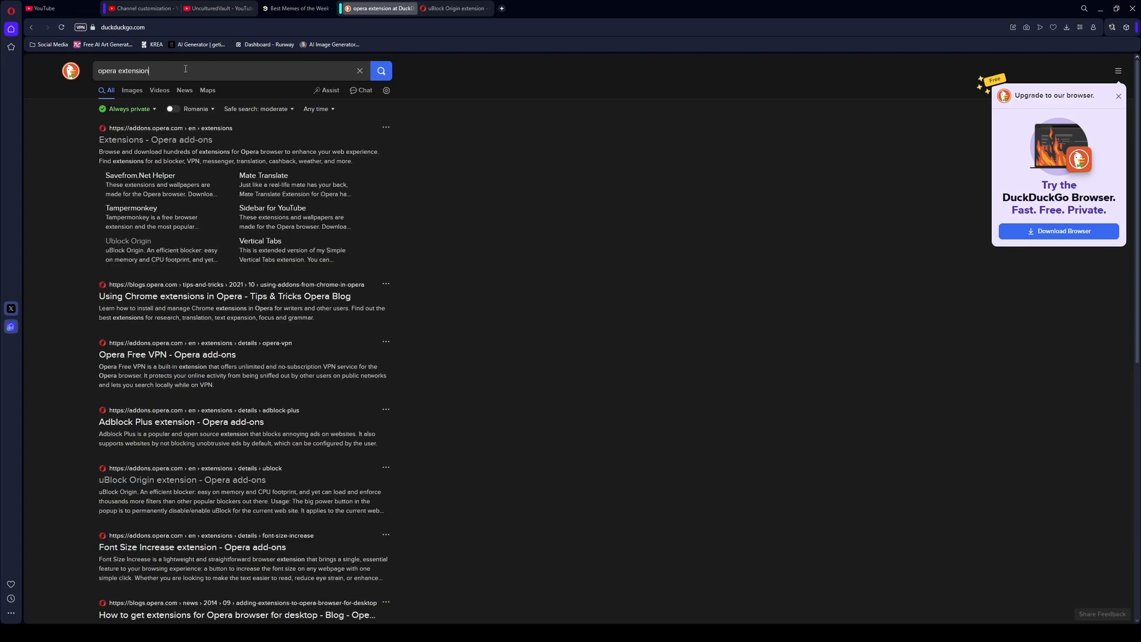
pyautogui.write('s')
pyautogui.press('Return')
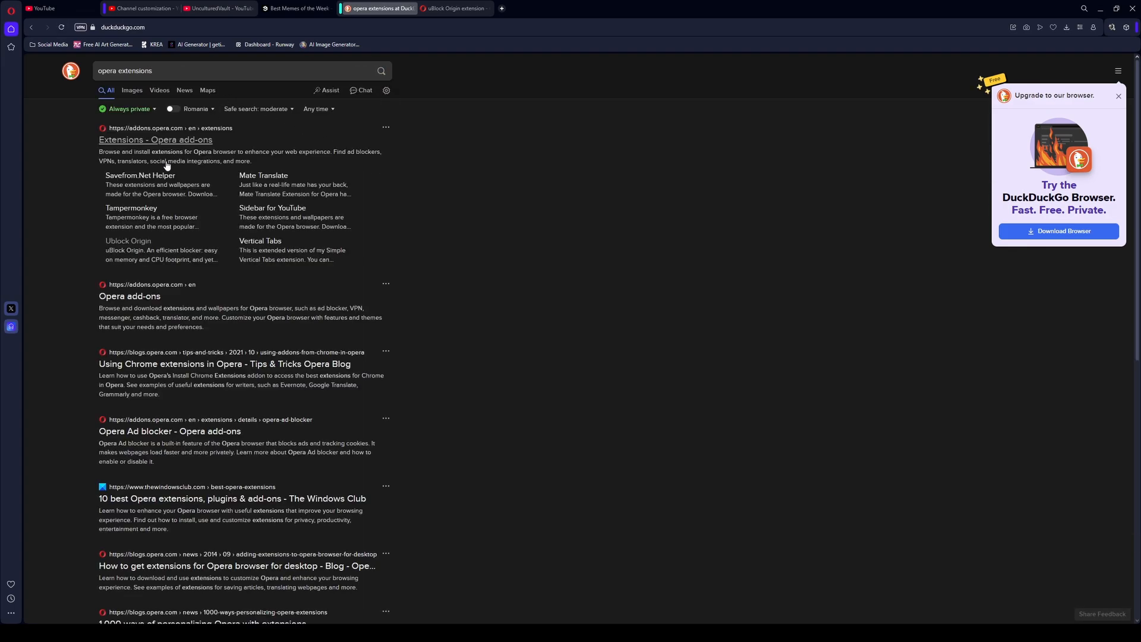
pyautogui.middleClick(167, 141)
pyautogui.click(523, 10)
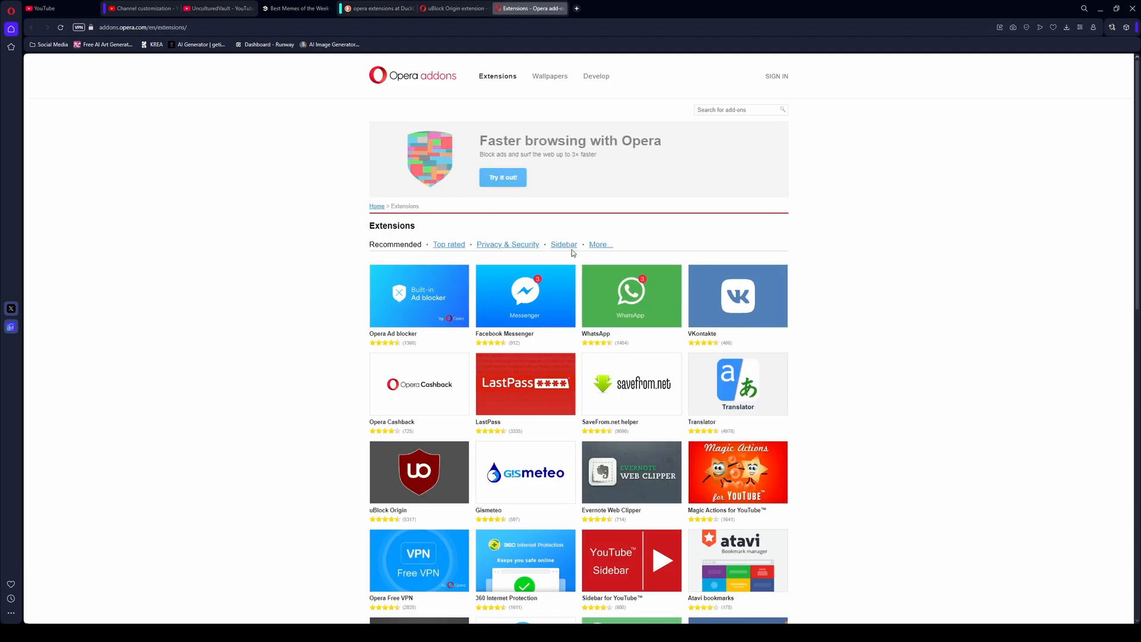
# Step: Search the Opera add-ons store for "ublock origin"
pyautogui.click(737, 109)
pyautogui.write('ublock origin')
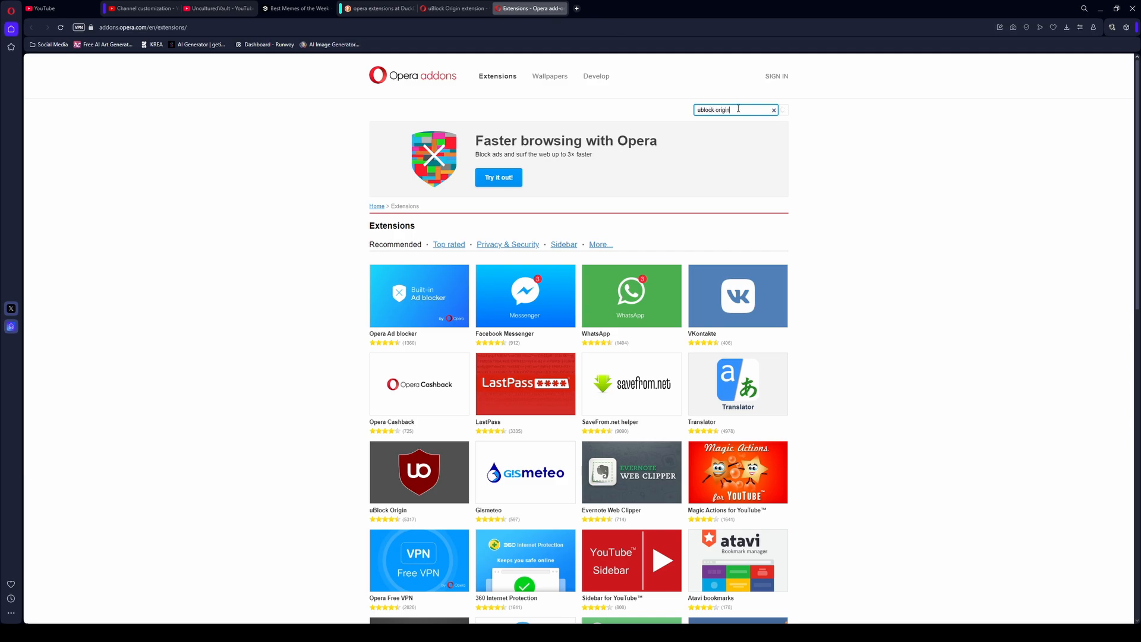
pyautogui.press('Return')
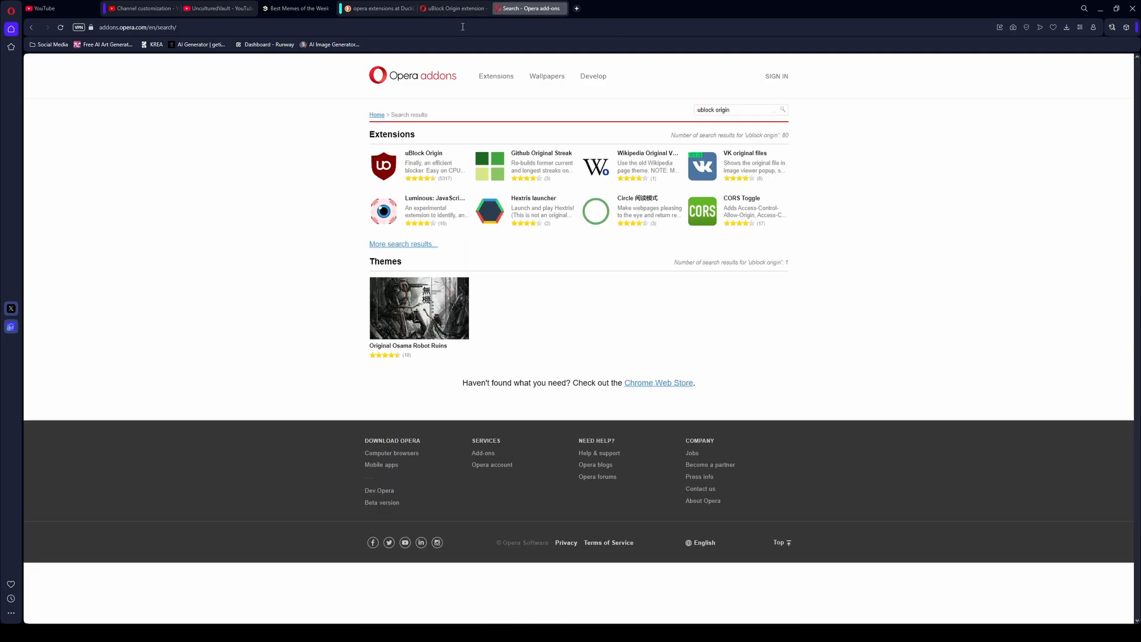
# Step: Return to the DuckDuckGo results and search for "firefox extensions"
pyautogui.click(380, 8)
pyautogui.click(189, 67)
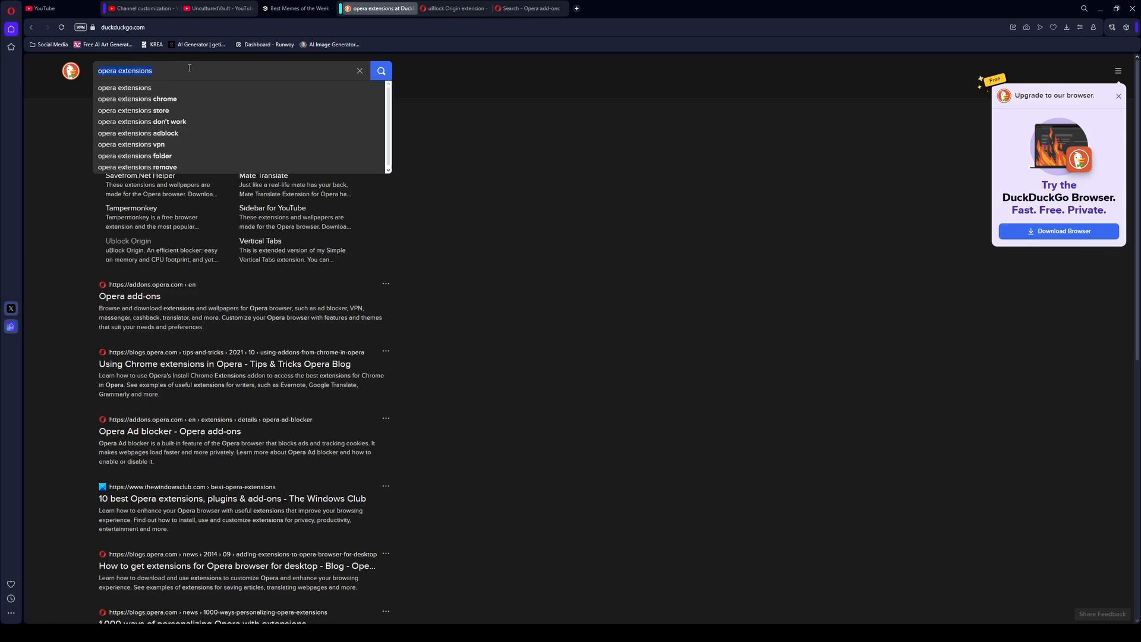
pyautogui.write('firefox exte')
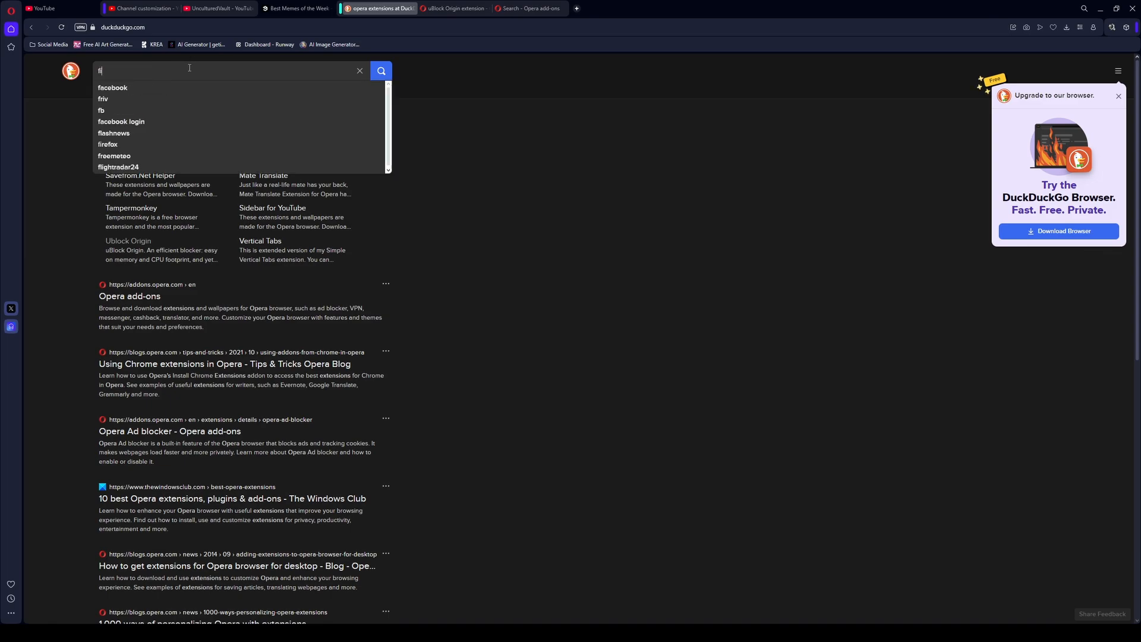
pyautogui.write('nsions')
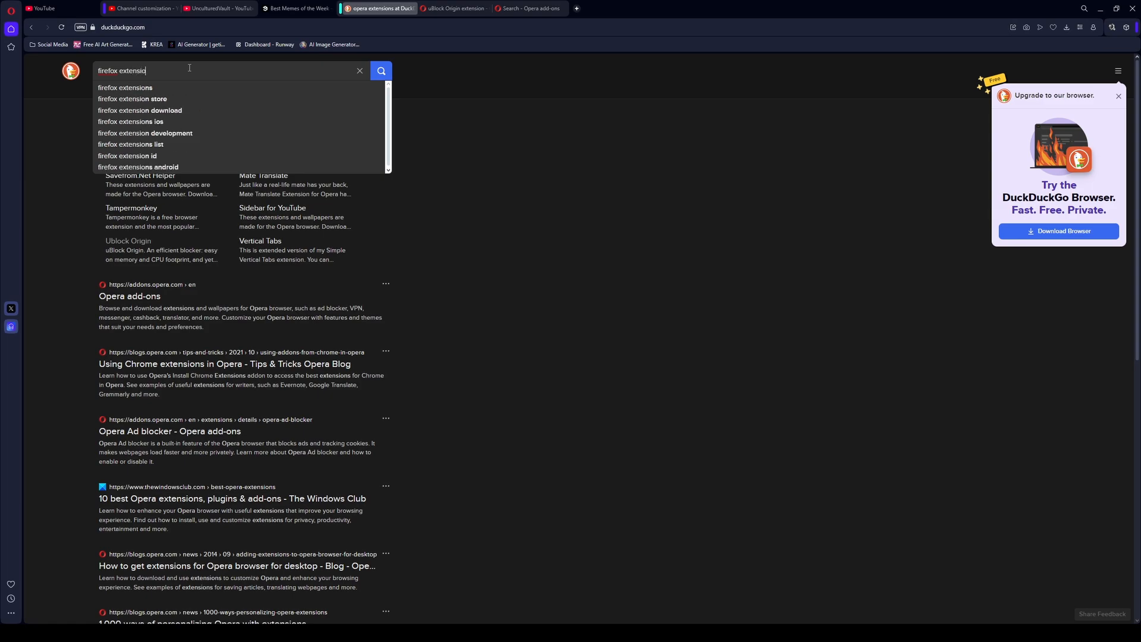
pyautogui.press('Return')
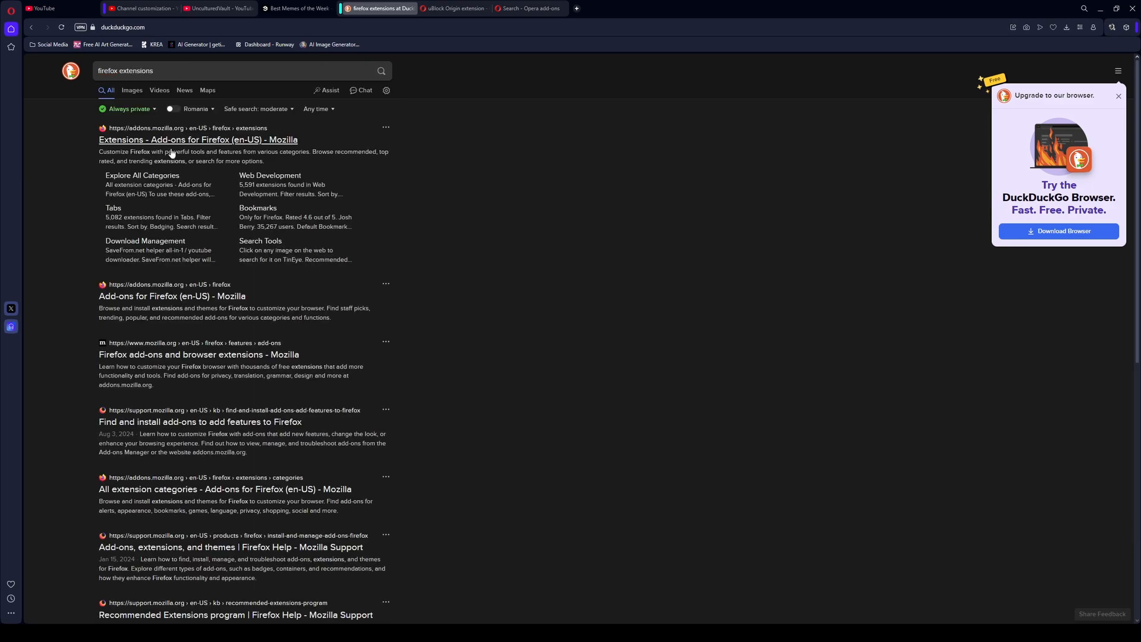
# Step: Search the web for "chrome extensions" and open the Chrome Web Store
pyautogui.click(159, 71)
pyautogui.write('chrome')
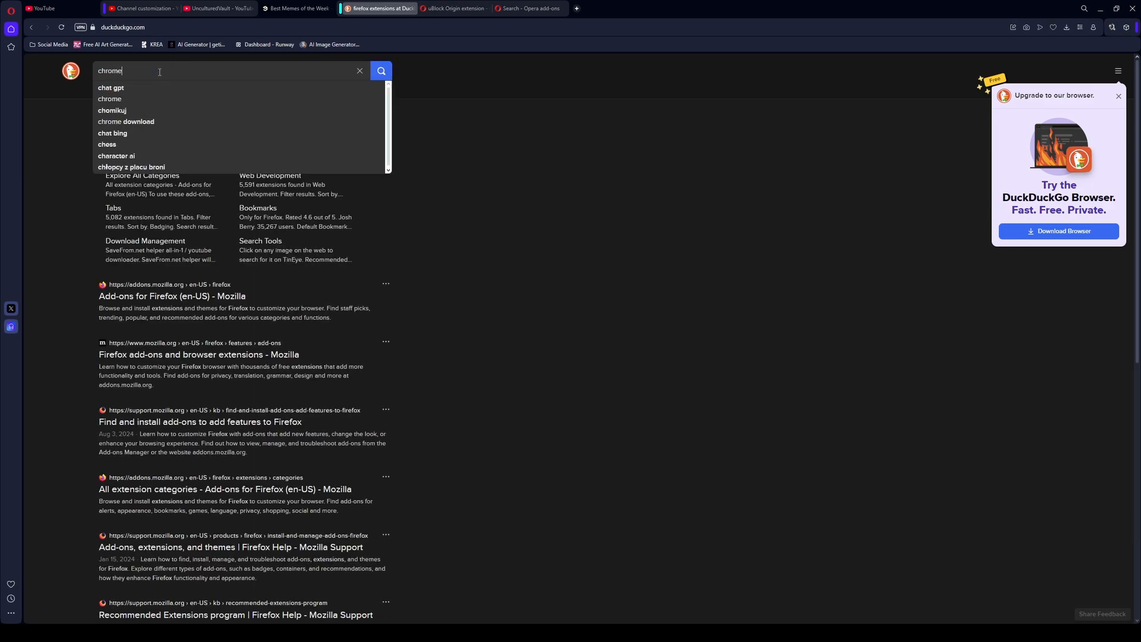
pyautogui.write(' extensions')
pyautogui.press('Return')
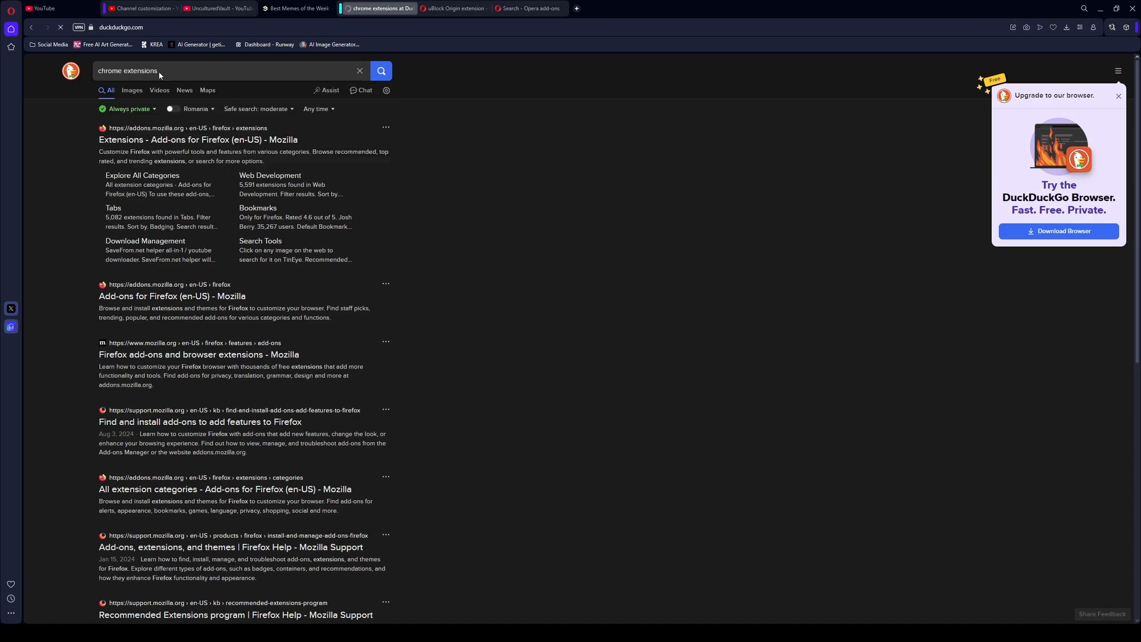
pyautogui.click(148, 148)
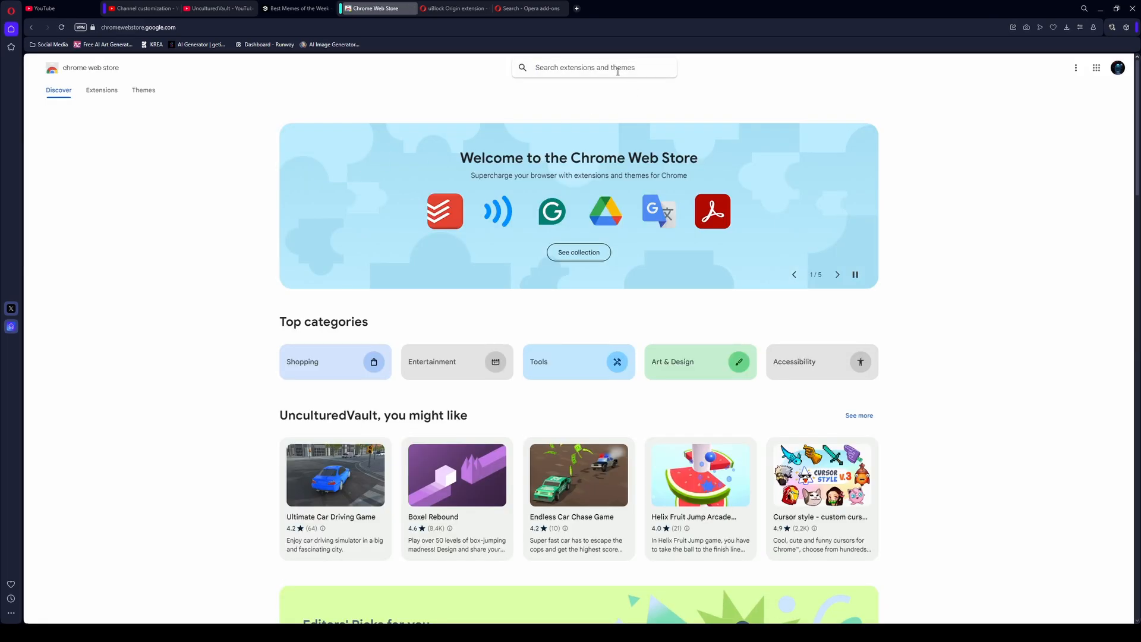
# Step: Search the Chrome Web Store for "ublock origin"
pyautogui.click(618, 71)
pyautogui.write('ublock or')
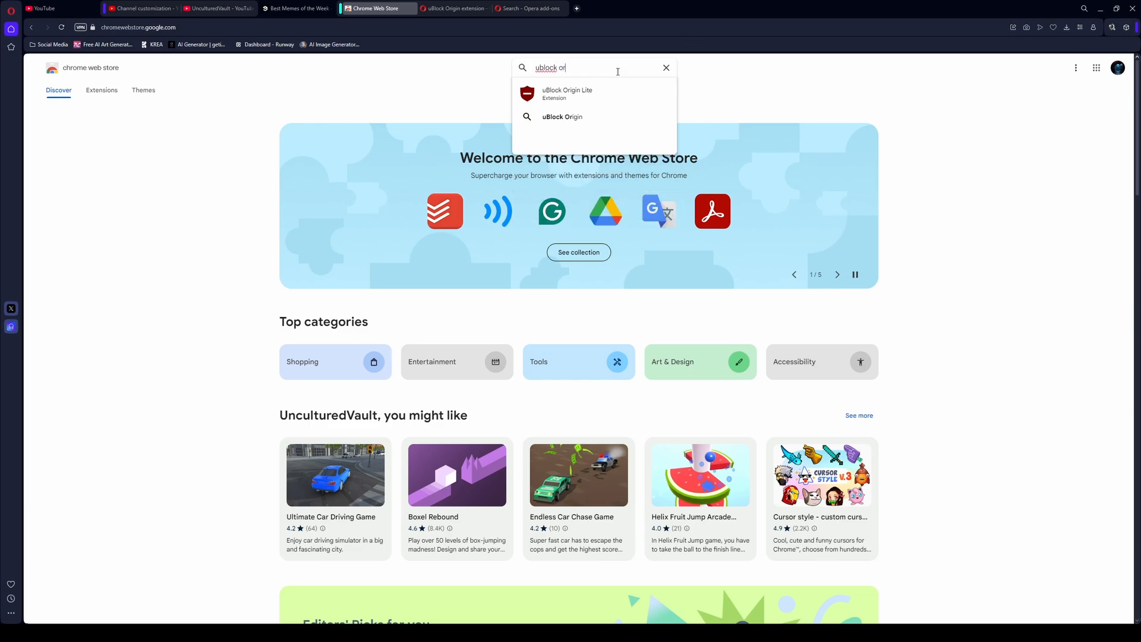
pyautogui.write('igin')
pyautogui.press('Return')
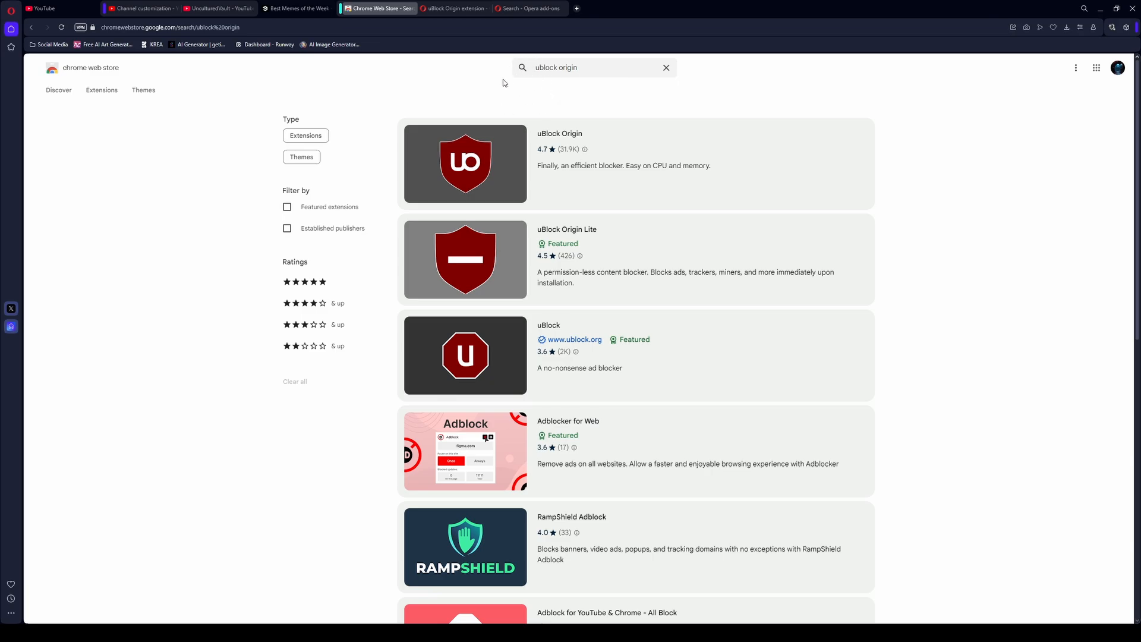
# Step: Go back to the Opera add-ons search results, open the uBlock Origin page and add the extension to Opera
pyautogui.click(520, 7)
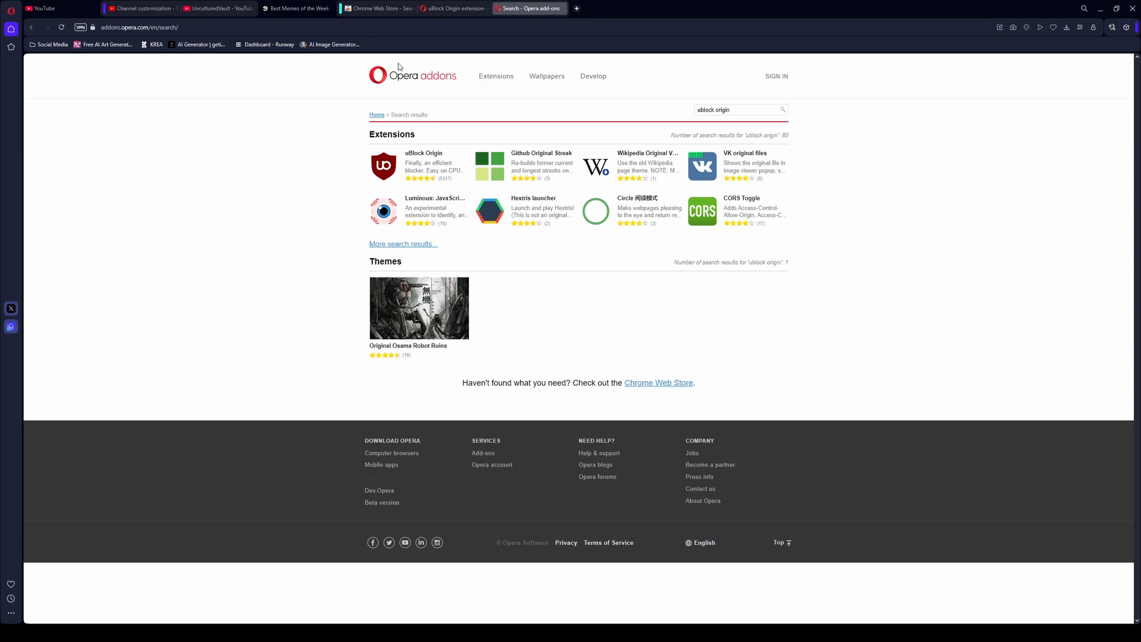
pyautogui.click(413, 155)
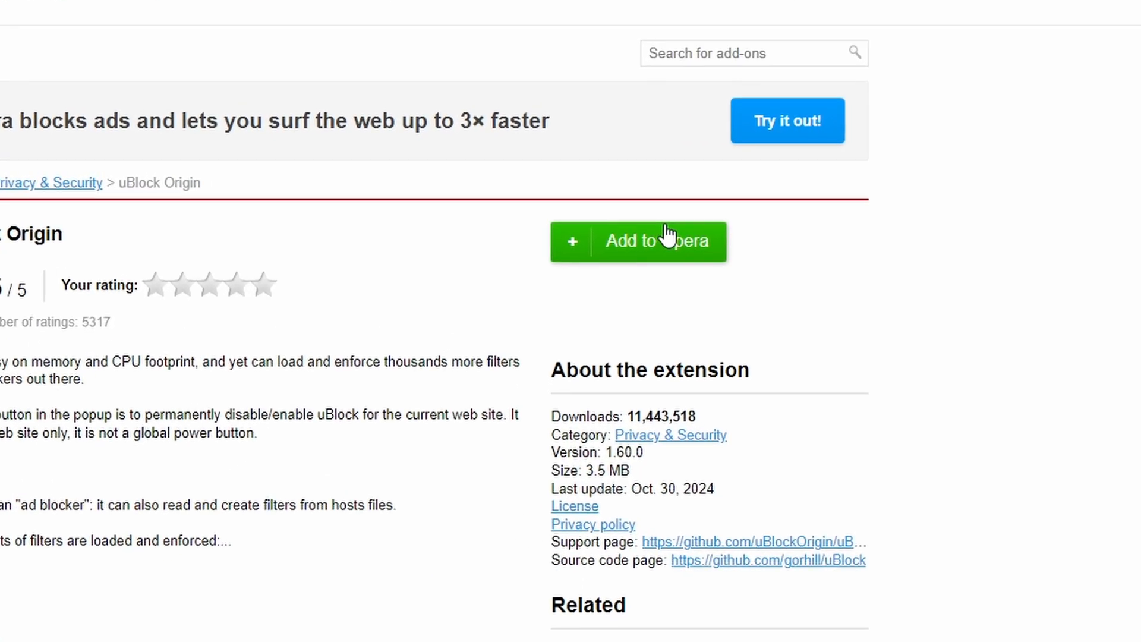
pyautogui.click(652, 282)
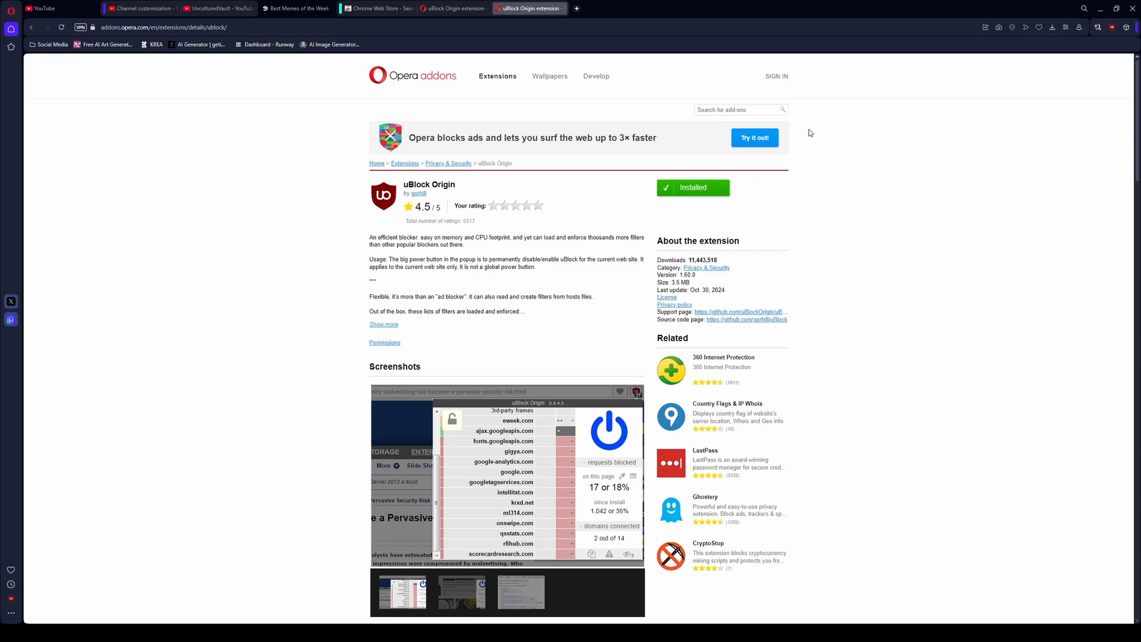
# Step: Close the extension store tabs and show My filters in the uBlock Origin dashboard
pyautogui.click(560, 8)
pyautogui.click(386, 12)
pyautogui.click(412, 9)
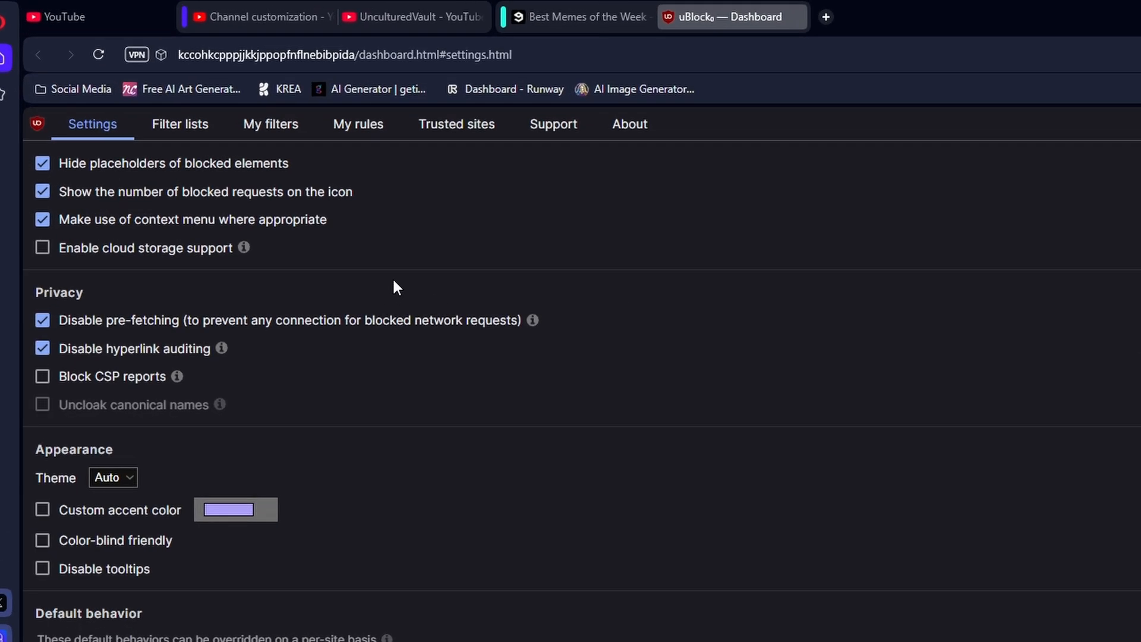
pyautogui.click(265, 125)
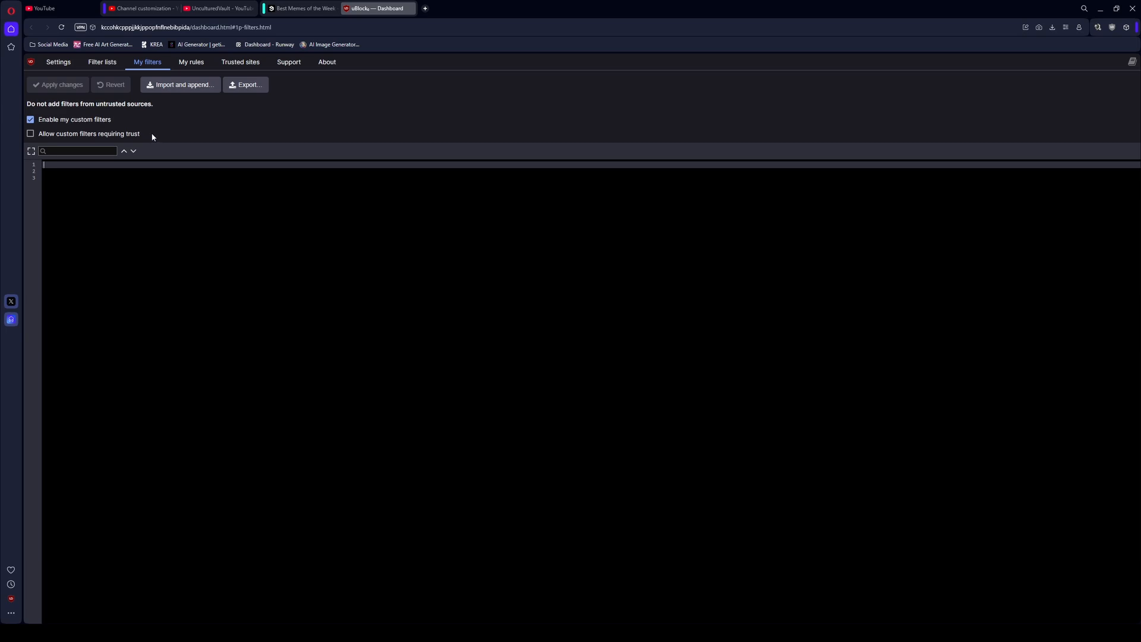
# Step: Enter the custom filters 9gag.com##article:has(.badge-evt > h2:has-text(Trump)) on line 1 and 9gag.com##article:has(.post-tags > a:has-text(Trump)) on line 3
pyautogui.press('Down')
pyautogui.press('Down')
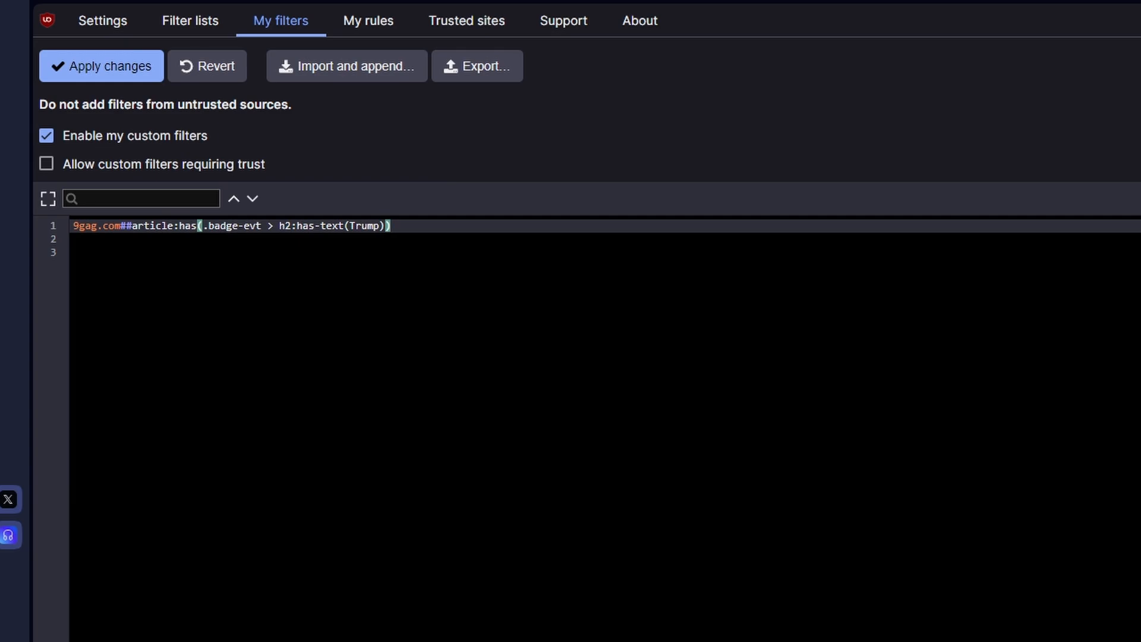
pyautogui.press('Down')
pyautogui.press('Down')
pyautogui.write('9gag.com##article:has(.post-tags > a:has-text(Trump))')
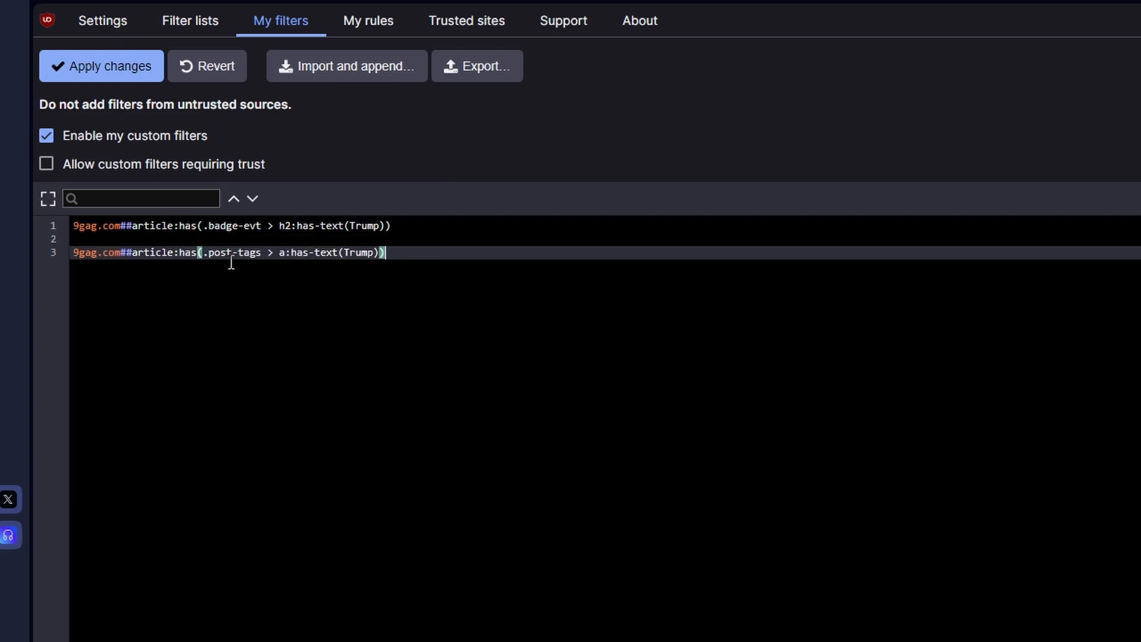
# Step: Highlight the badge-evt class name in the first filter and the post-tags class name in the second filter
pyautogui.click(248, 241)
pyautogui.click(251, 225)
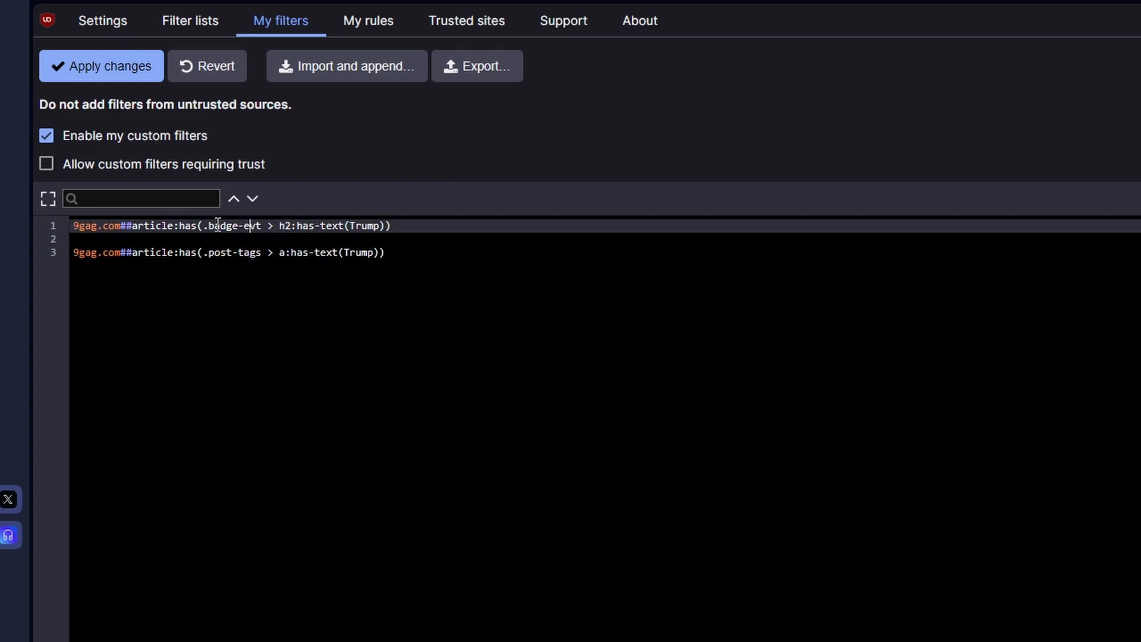
pyautogui.moveTo(210, 225); pyautogui.dragTo(261, 225)
pyautogui.click(245, 226)
pyautogui.click(245, 248)
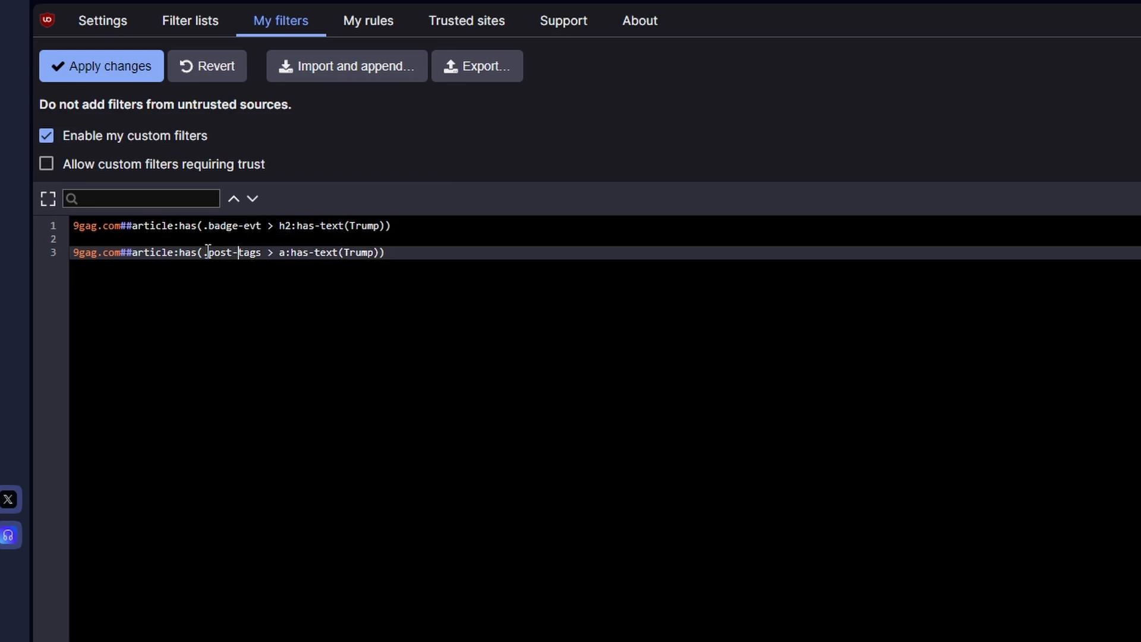
pyautogui.moveTo(209, 252); pyautogui.dragTo(261, 247)
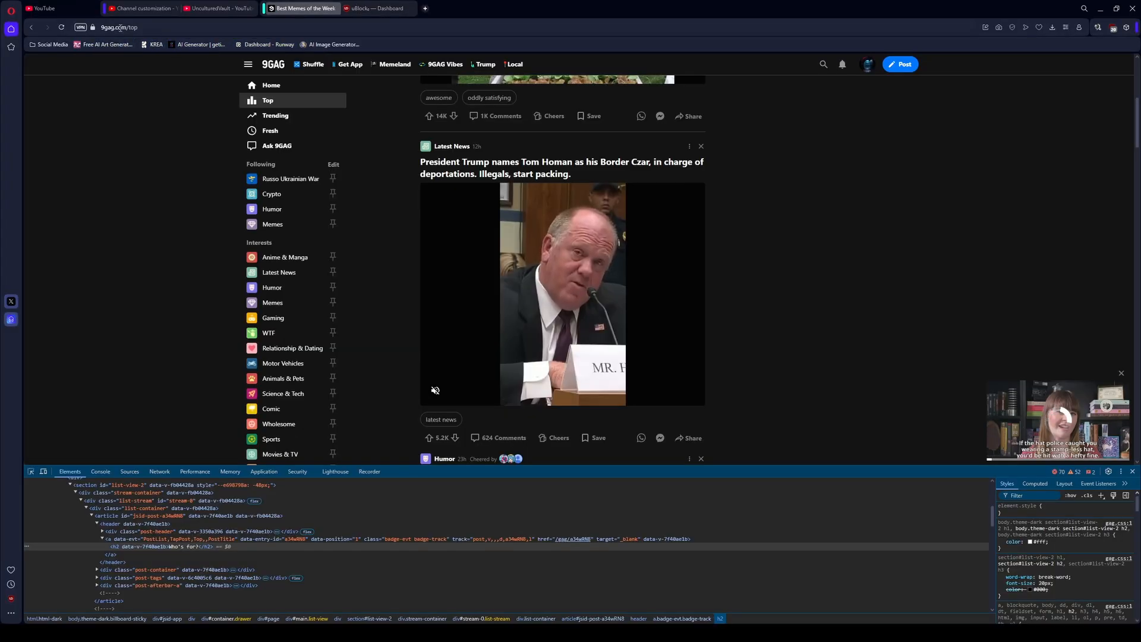
# Step: Reload the 9GAG Top feed and examine the listed posts for titles mentioning Trump
pyautogui.click(148, 27)
pyautogui.click(274, 103)
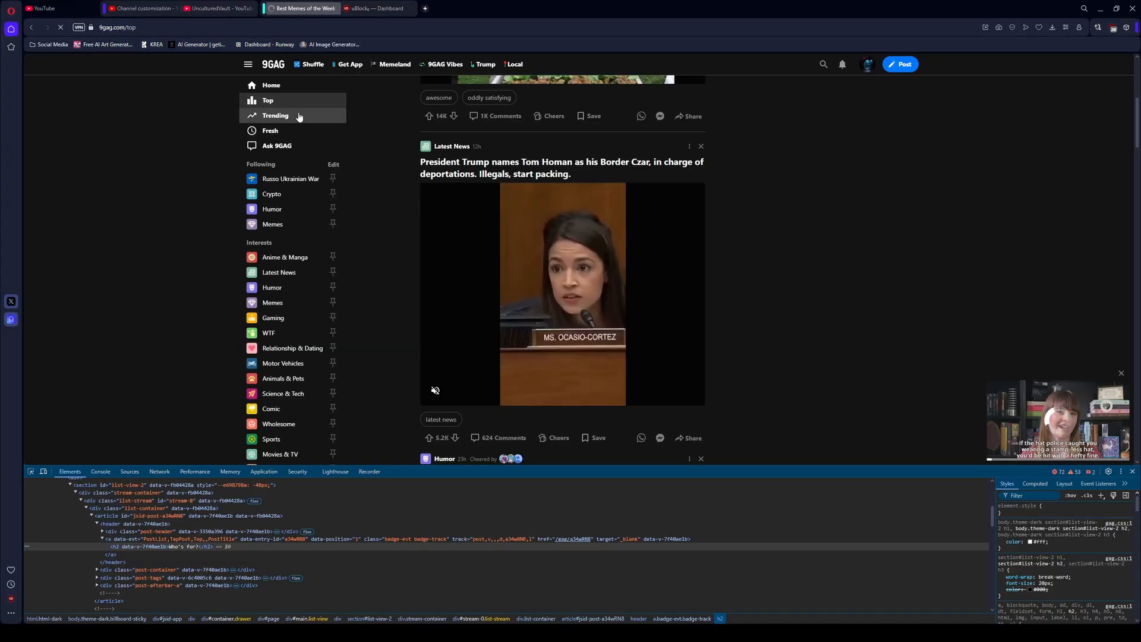
pyautogui.scroll(-5, 599, 235)
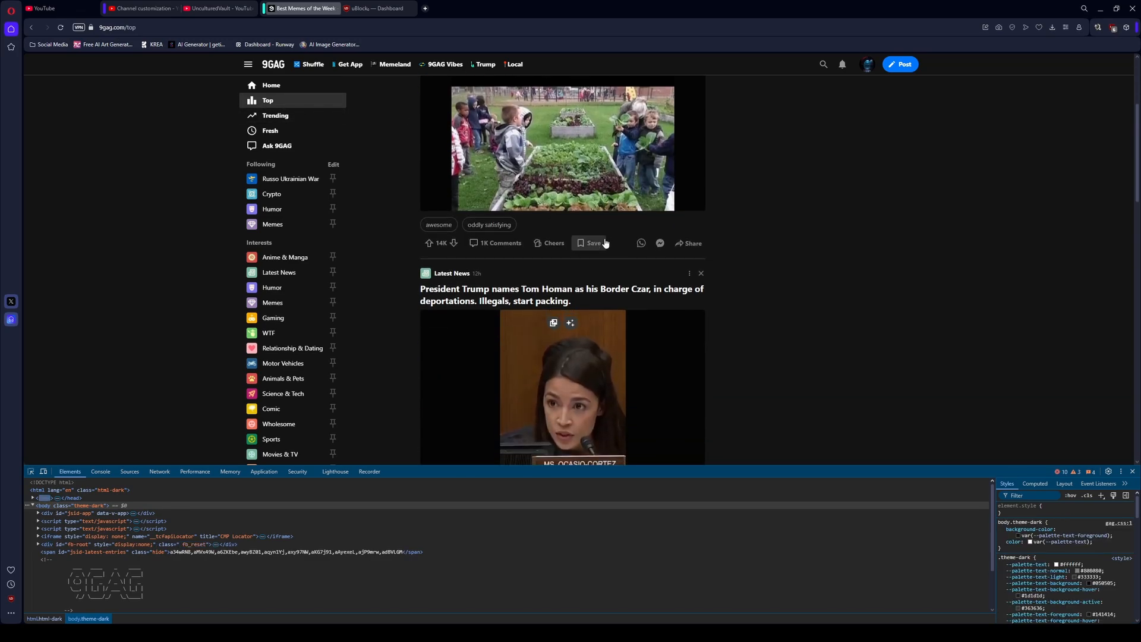
# Step: Remove the blank line between the two filters in the uBlock Origin dashboard and highlight the Trump keyword in each
pyautogui.click(375, 14)
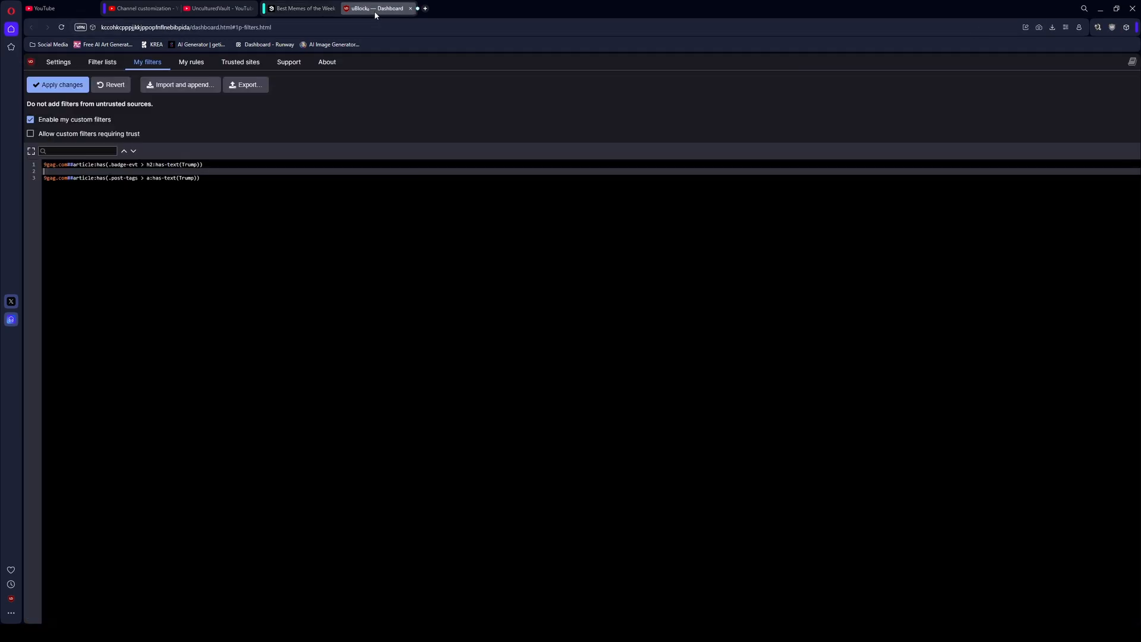
pyautogui.doubleClick(188, 164)
pyautogui.tripleClick(192, 164)
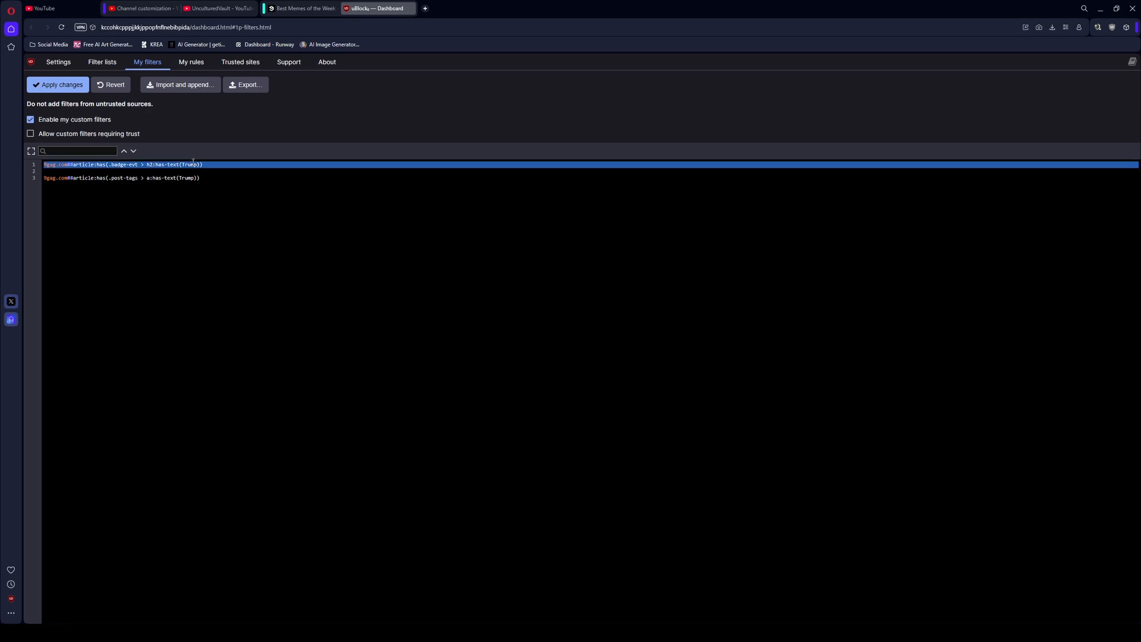
pyautogui.doubleClick(192, 164)
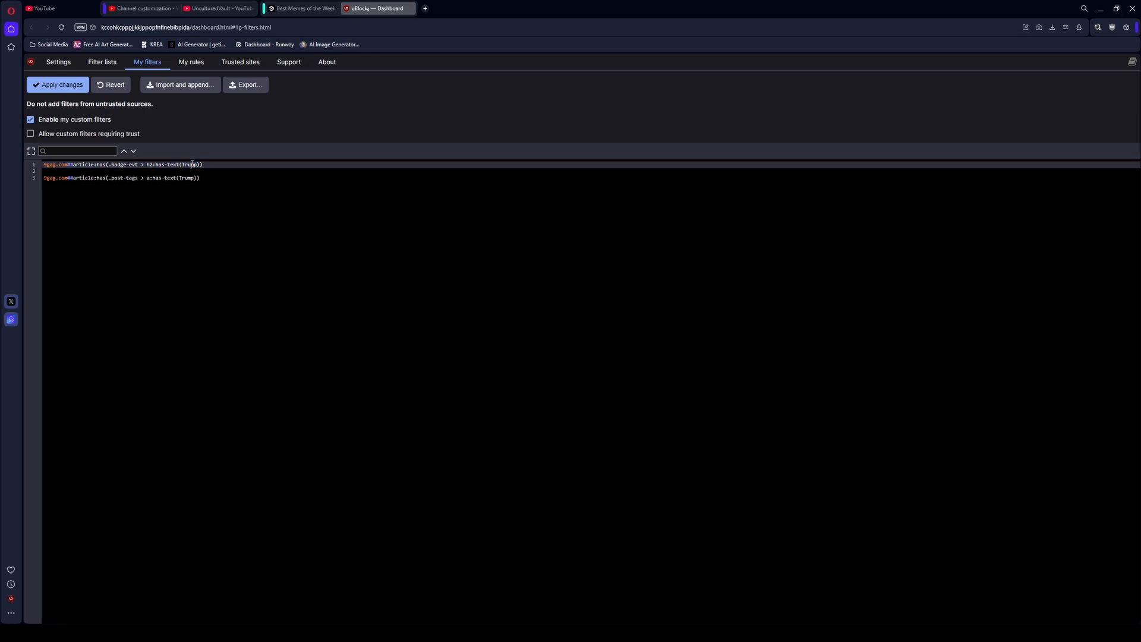
pyautogui.click(151, 171)
pyautogui.press('BackSpace')
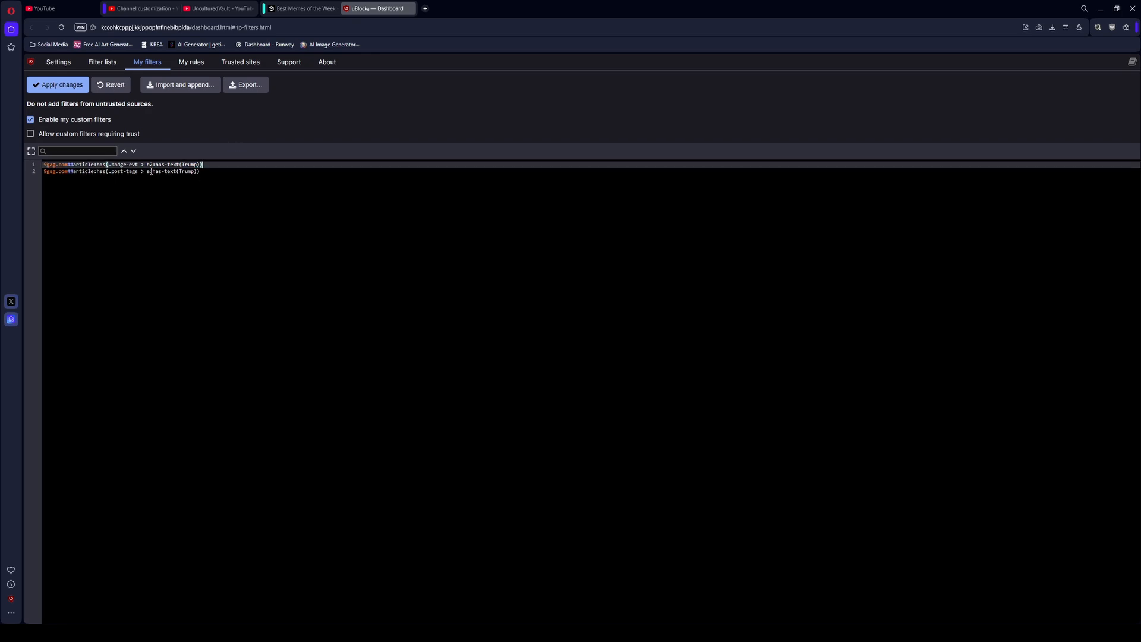
pyautogui.doubleClick(191, 164)
pyautogui.doubleClick(186, 171)
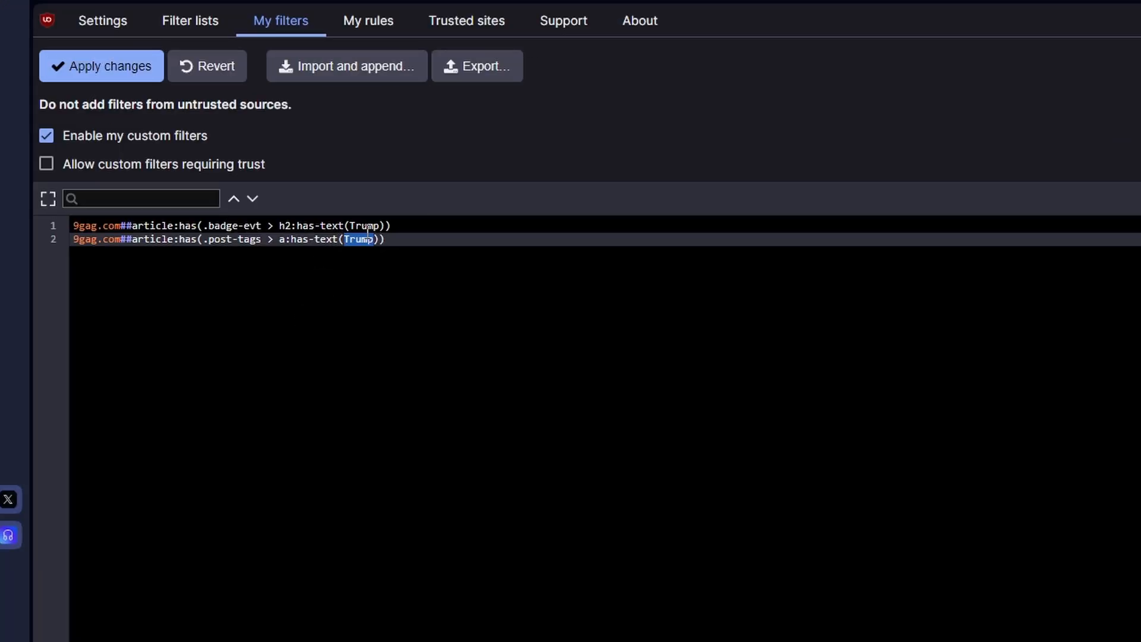
# Step: Copy both Trump filters and paste the duplicates below them on lines 3 and 4
pyautogui.click(402, 238)
pyautogui.moveTo(400, 238); pyautogui.dragTo(72, 226)
pyautogui.hotkey('ctrl', 'c')
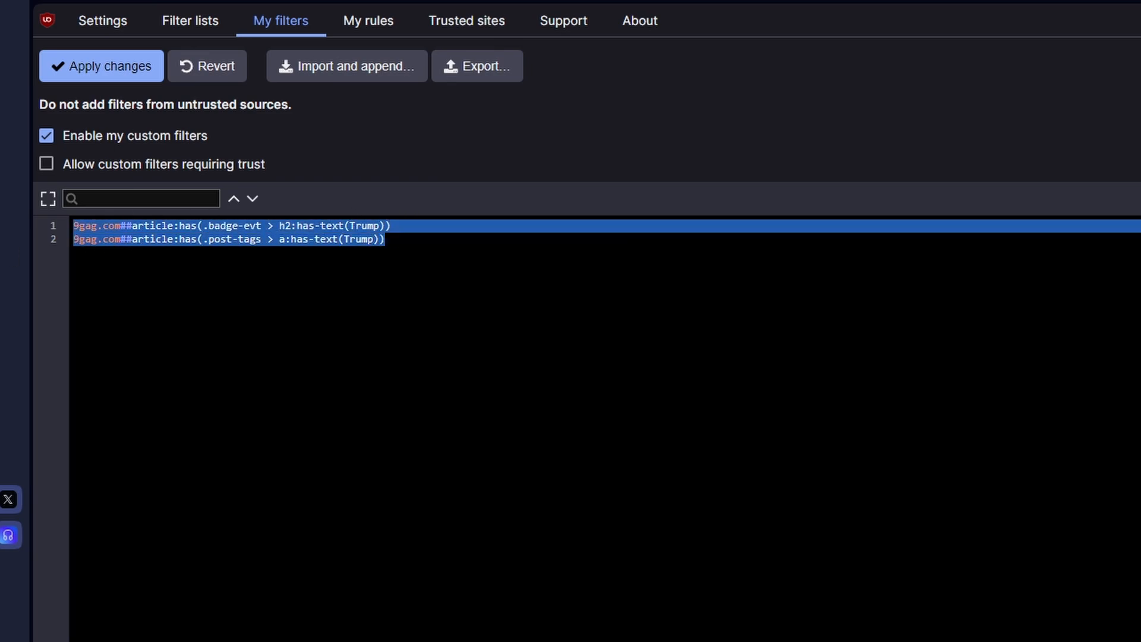
pyautogui.click(320, 258)
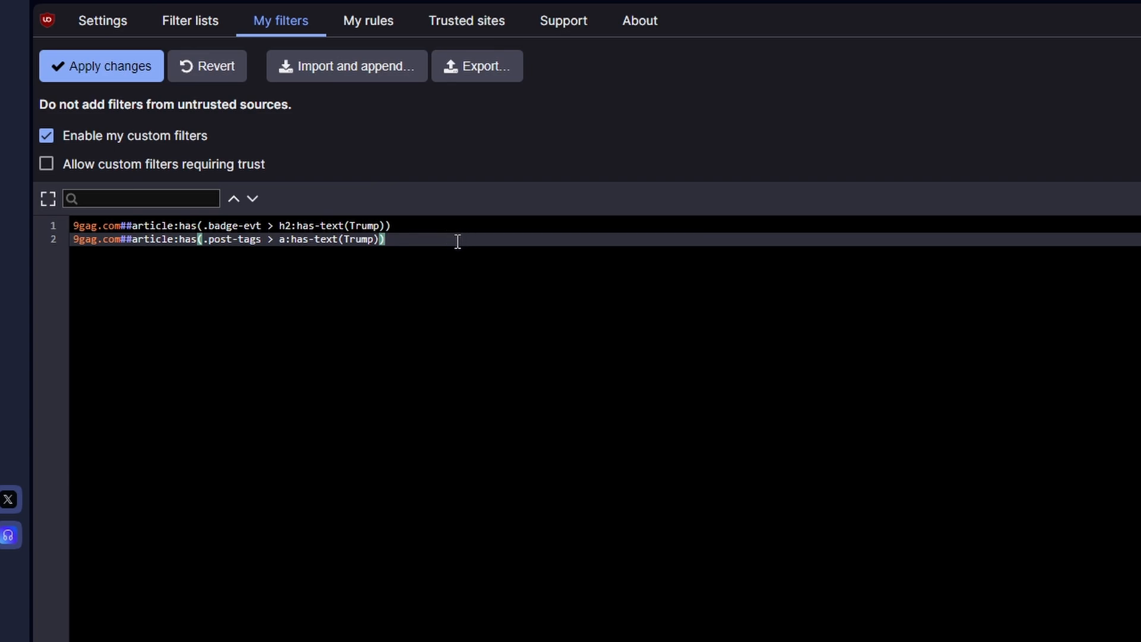
pyautogui.press('Return')
pyautogui.hotkey('ctrl', 'v')
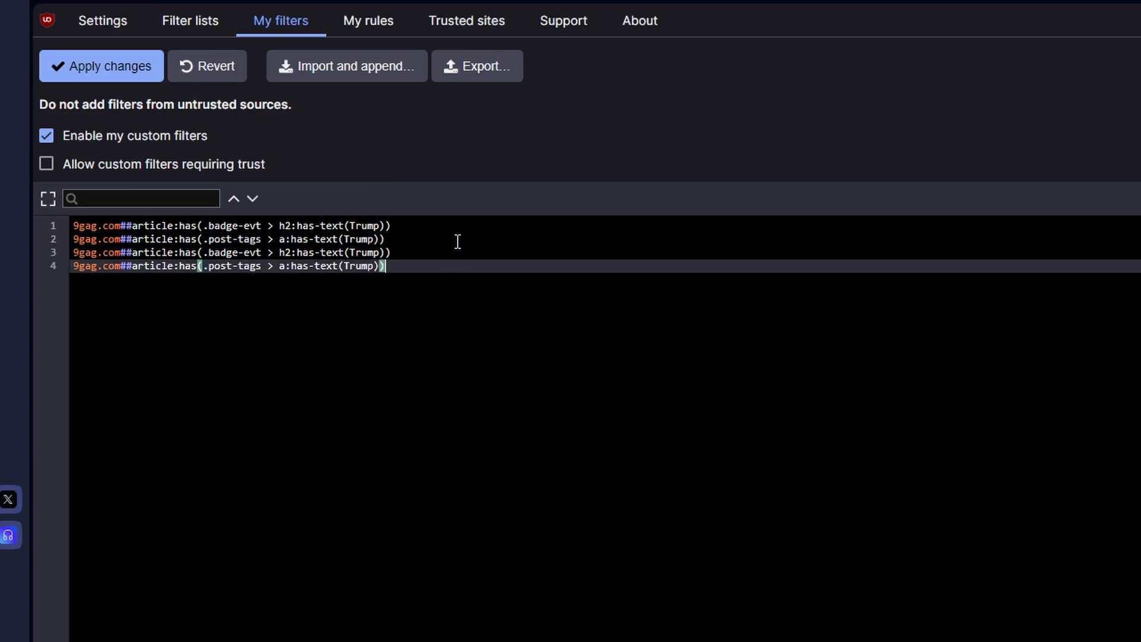
# Step: Change the keyword to lowercase trump in the filters on lines 3 and 4 and apply the changes
pyautogui.click(359, 256)
pyautogui.press('BackSpace')
pyautogui.write('t')
pyautogui.press('Down')
pyautogui.click(73, 70)
# Step: Close the developer tools on the 9GAG Top feed and locate the post with Trump in its title
pyautogui.click(316, 10)
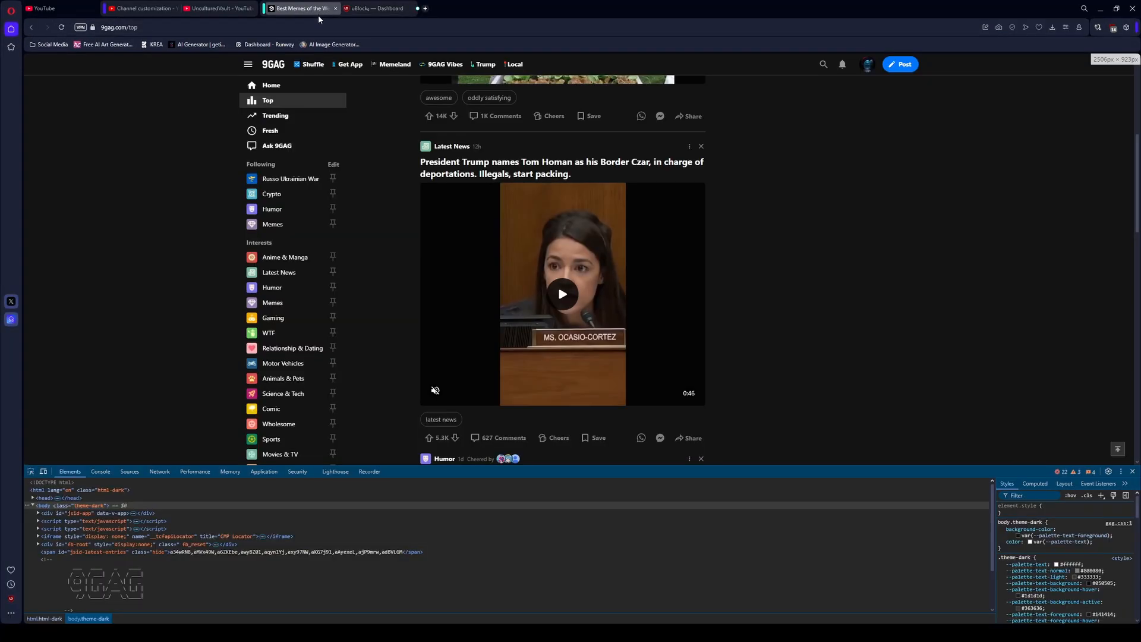
pyautogui.scroll(-2, 558, 257)
pyautogui.scroll(1, 624, 262)
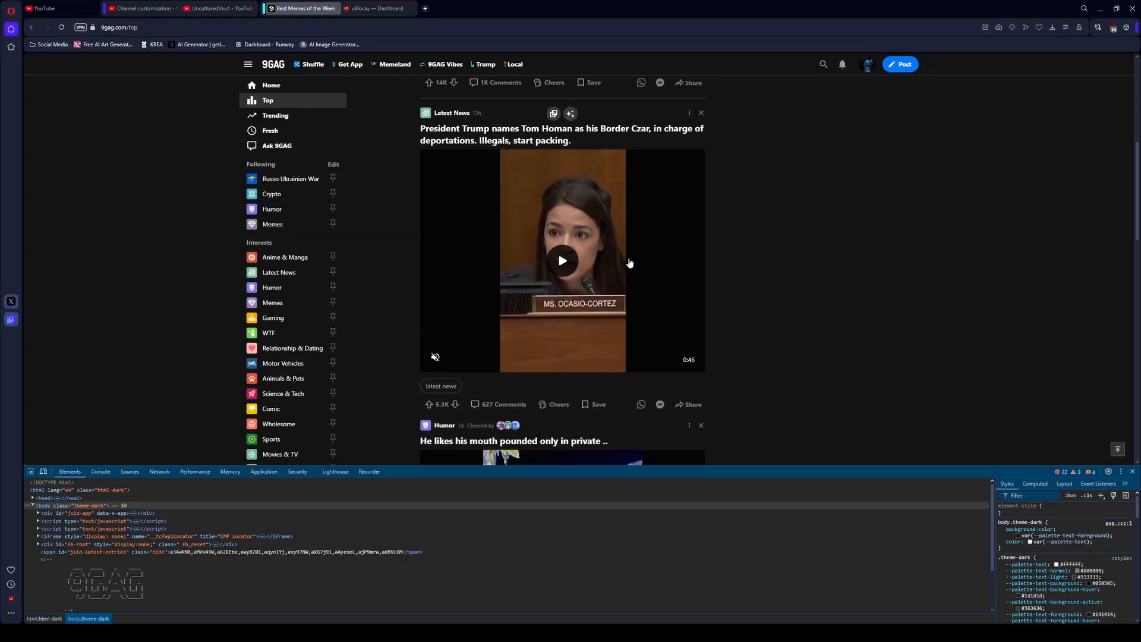
pyautogui.click(1131, 471)
pyautogui.scroll(5, 815, 359)
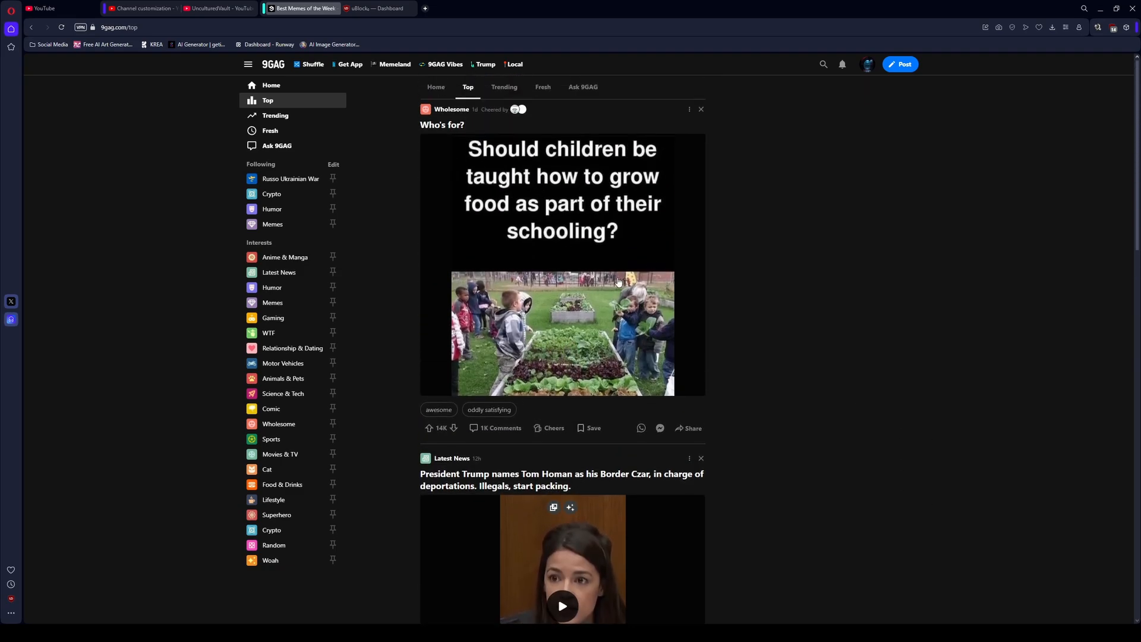
pyautogui.scroll(-3, 618, 282)
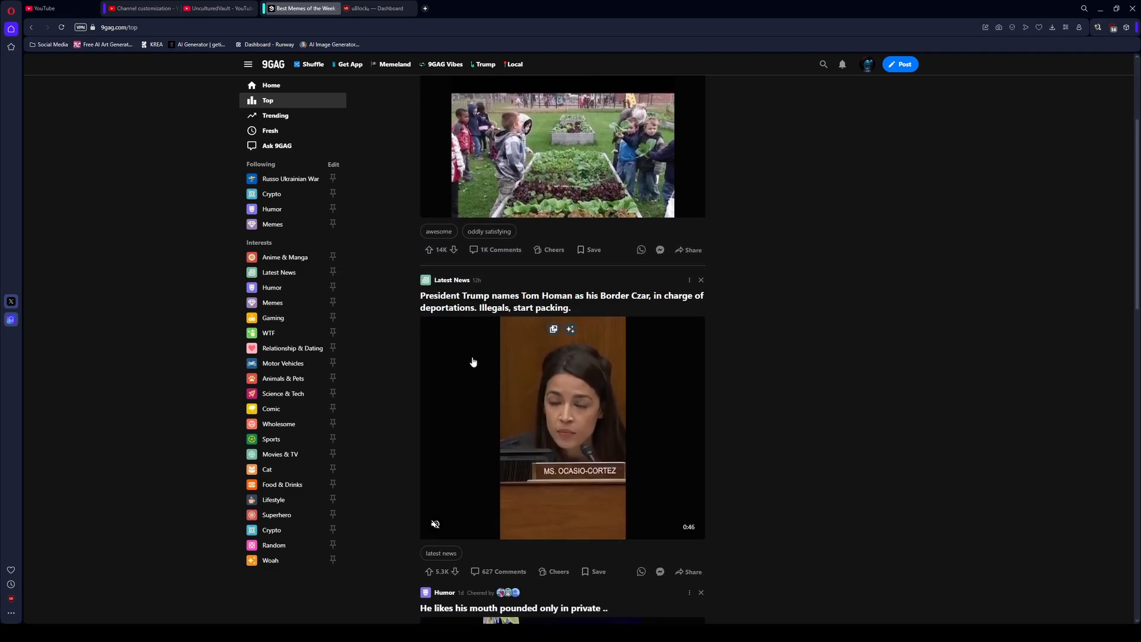
# Step: Reload the 9GAG Top feed and examine the post titles and tags for Trump and other political topics
pyautogui.click(541, 304)
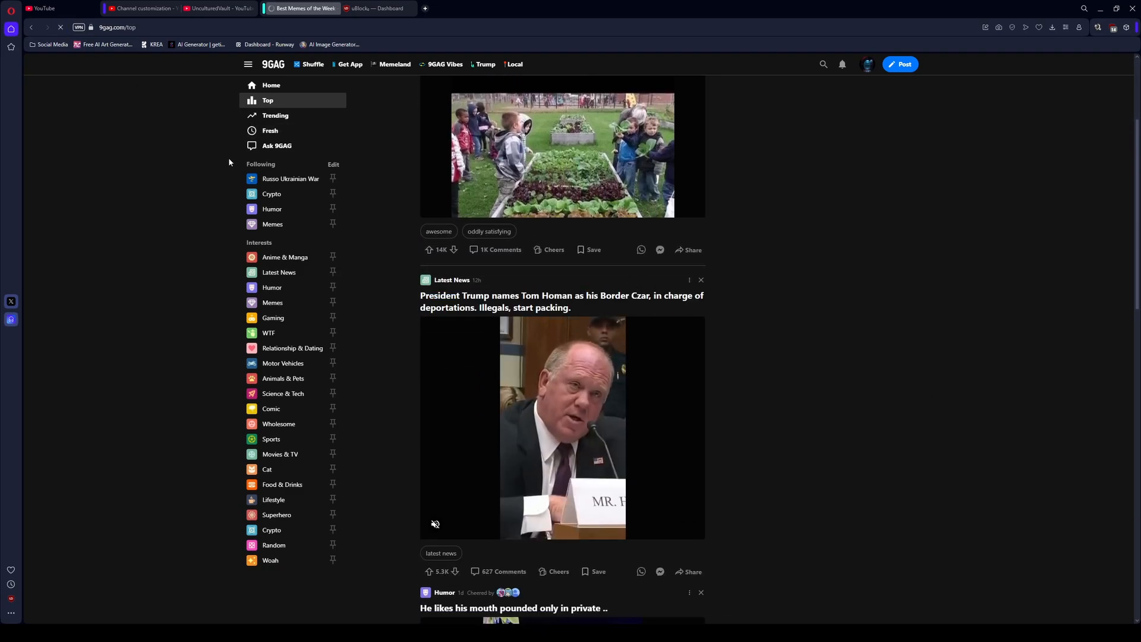
pyautogui.scroll(-3, 556, 288)
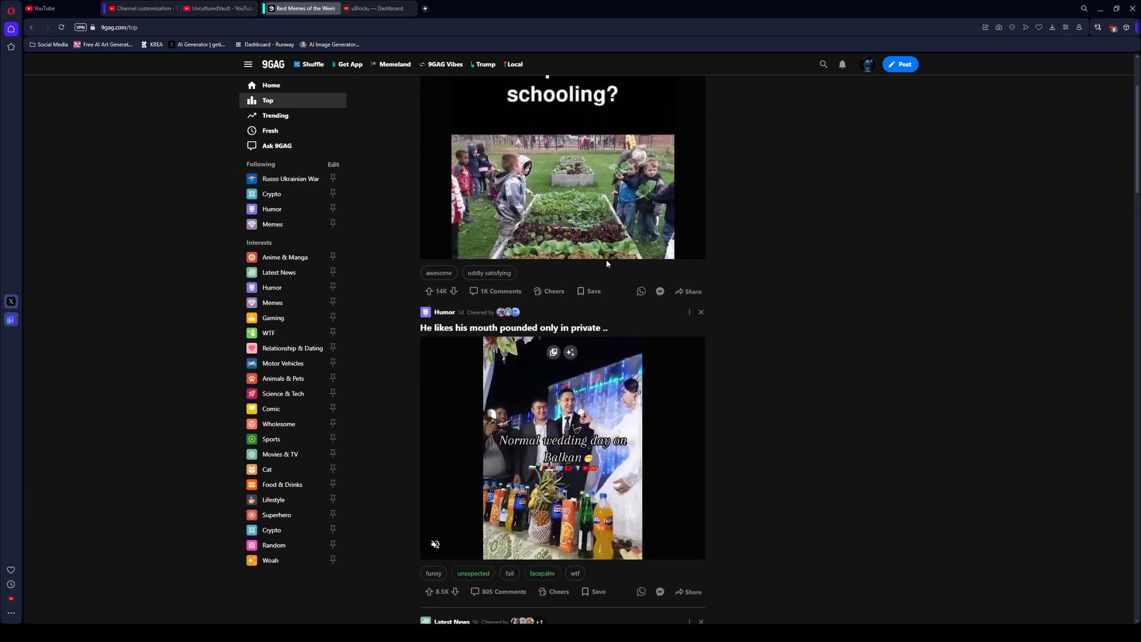
pyautogui.scroll(-3, 607, 263)
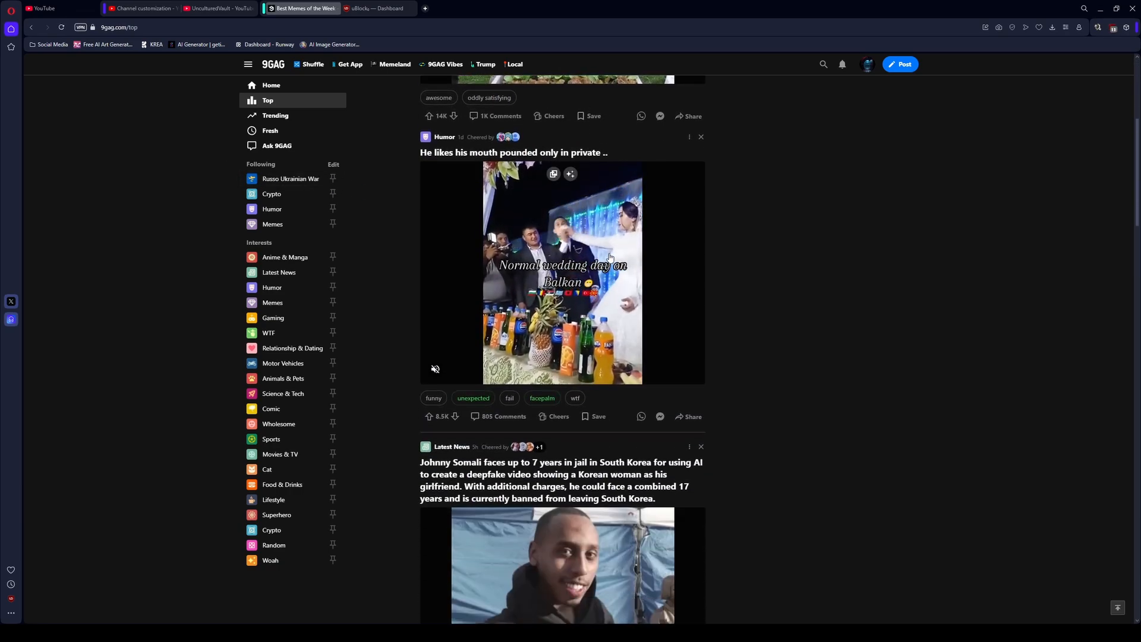
pyautogui.scroll(-2, 538, 218)
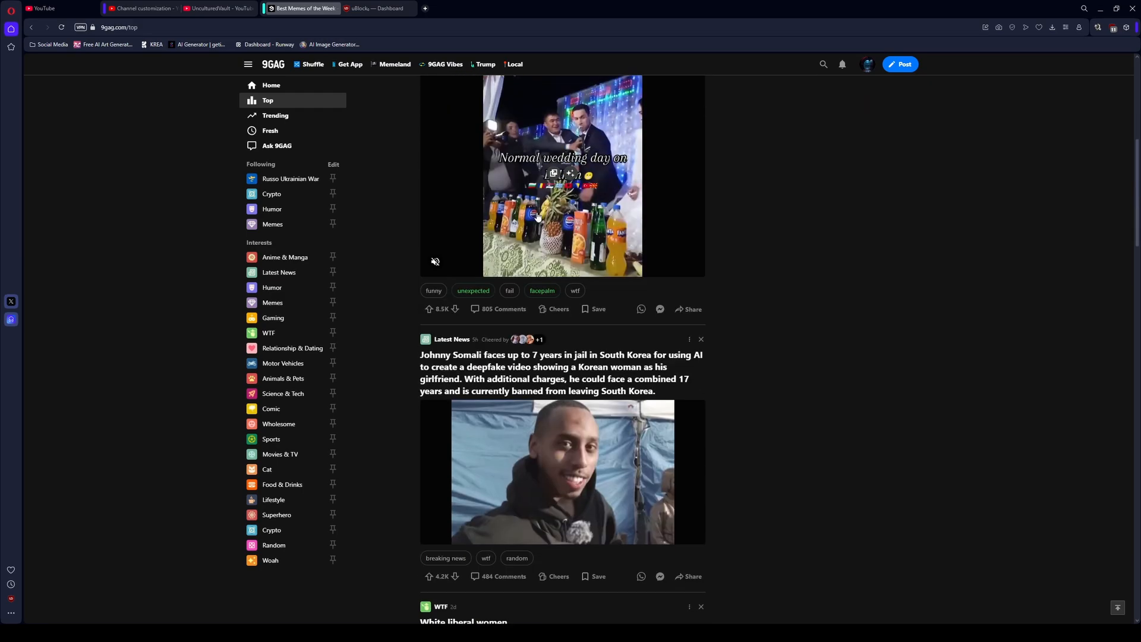
pyautogui.scroll(-7, 537, 218)
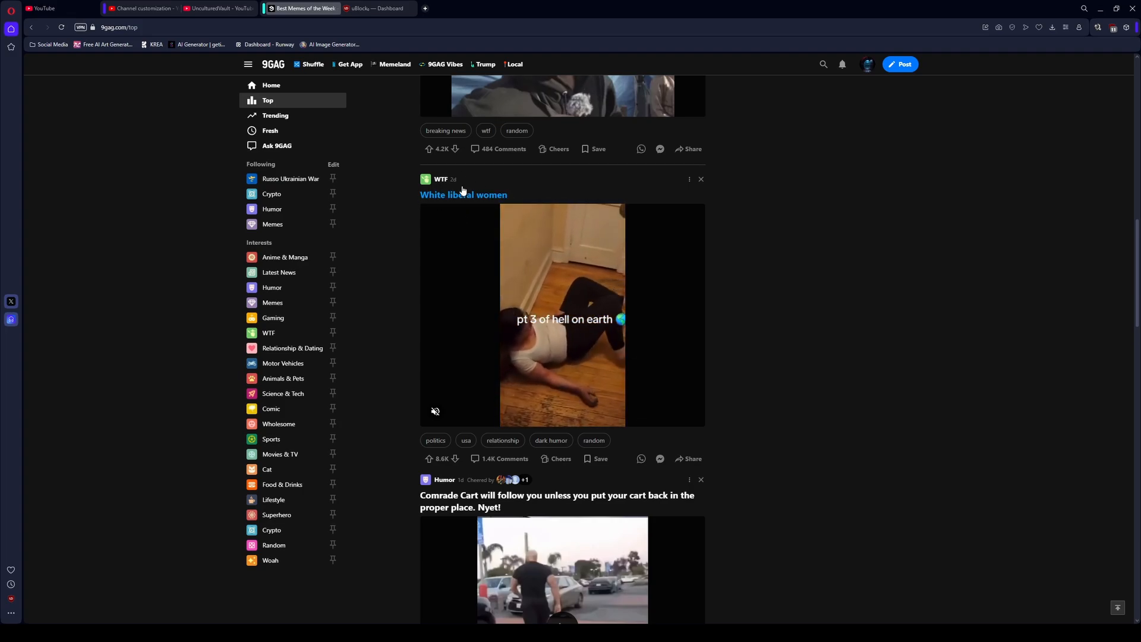
# Step: Add copies of the lowercase trump filters on lines 5 and 6 of My filters and set both keywords to liberal
pyautogui.click(378, 8)
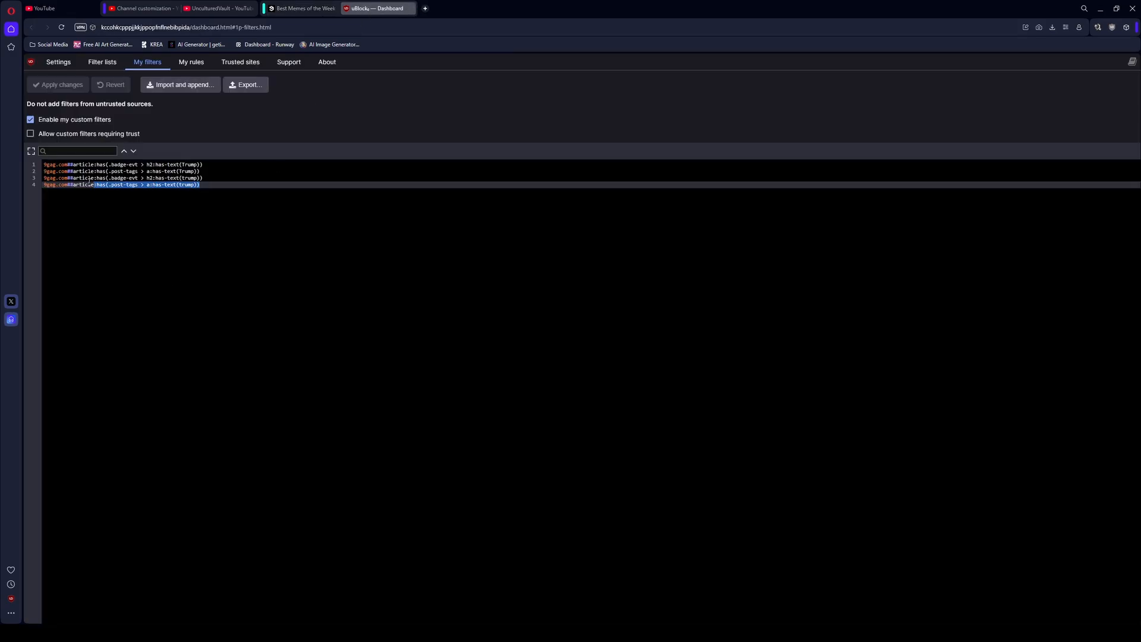
pyautogui.click(226, 189)
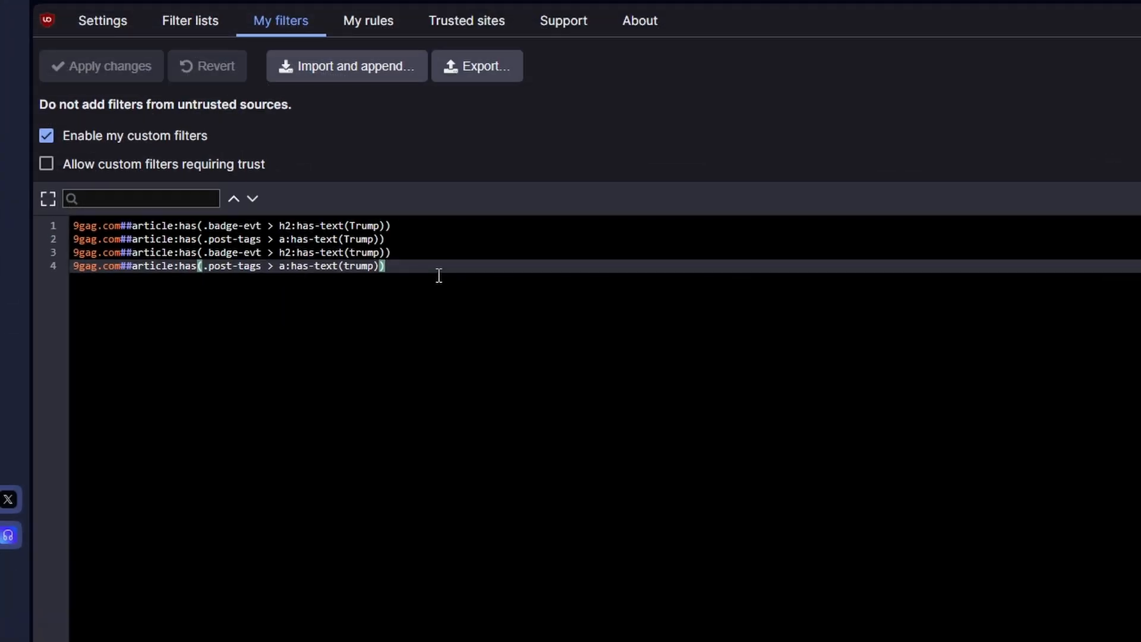
pyautogui.press('Return')
pyautogui.press('Return')
pyautogui.press('BackSpace')
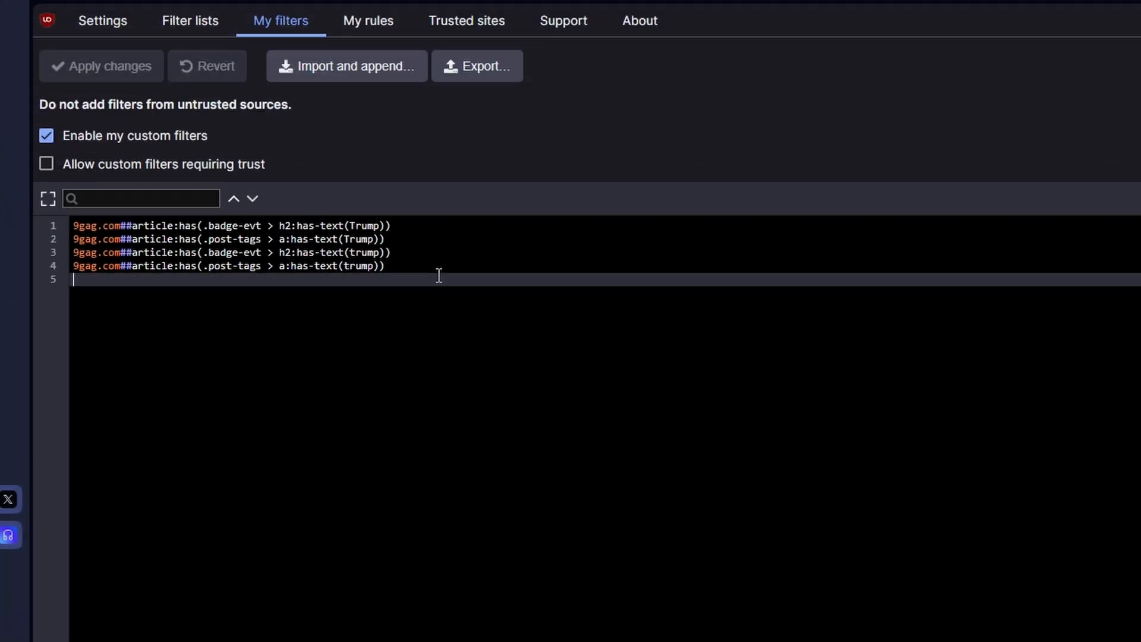
pyautogui.write('9gag.com##article:has(.badge-evt > h2:has-text(trump)) 9gag.com##article:has(.post-tags > a:has-text(trump))')
pyautogui.doubleClick(361, 283)
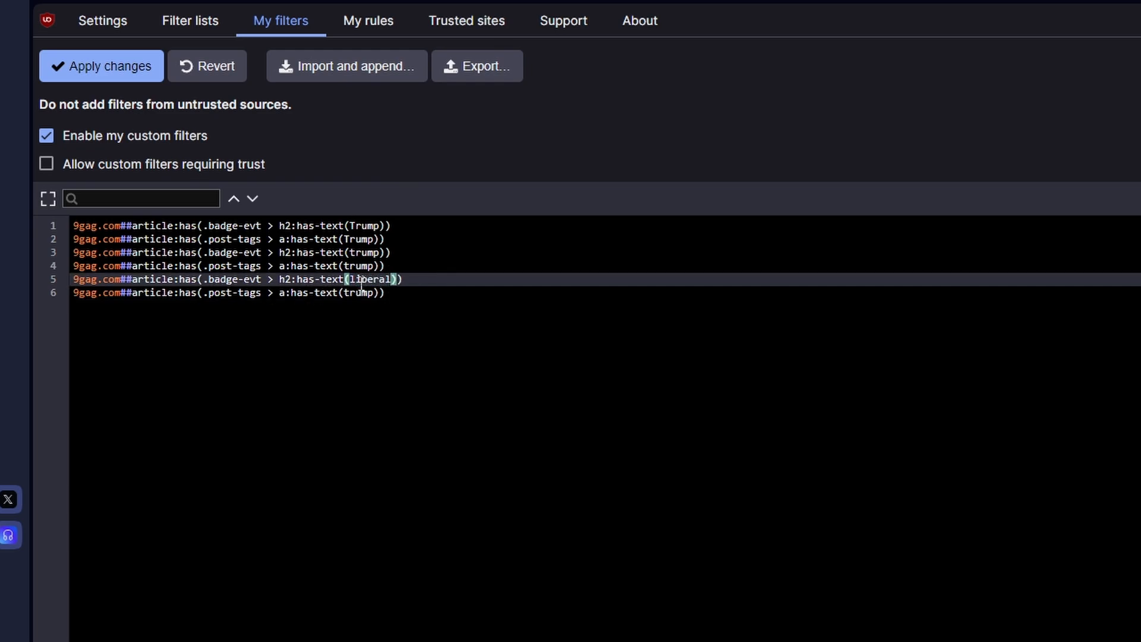
pyautogui.doubleClick(359, 291)
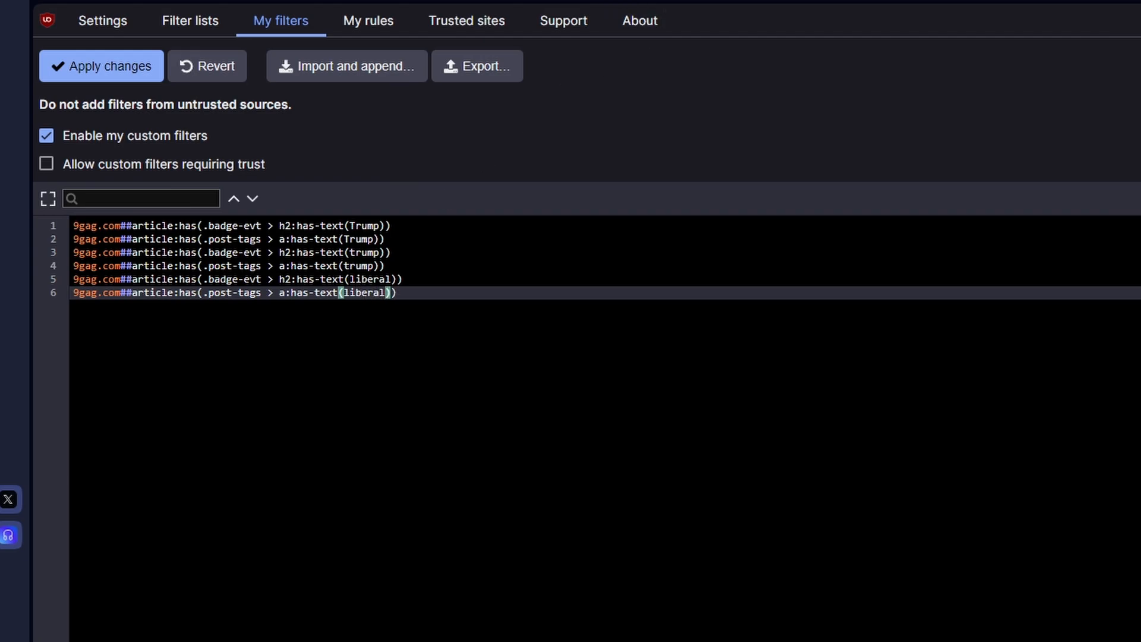
# Step: Copy the two liberal filters and paste the duplicates on lines 7 and 8
pyautogui.click(286, 13)
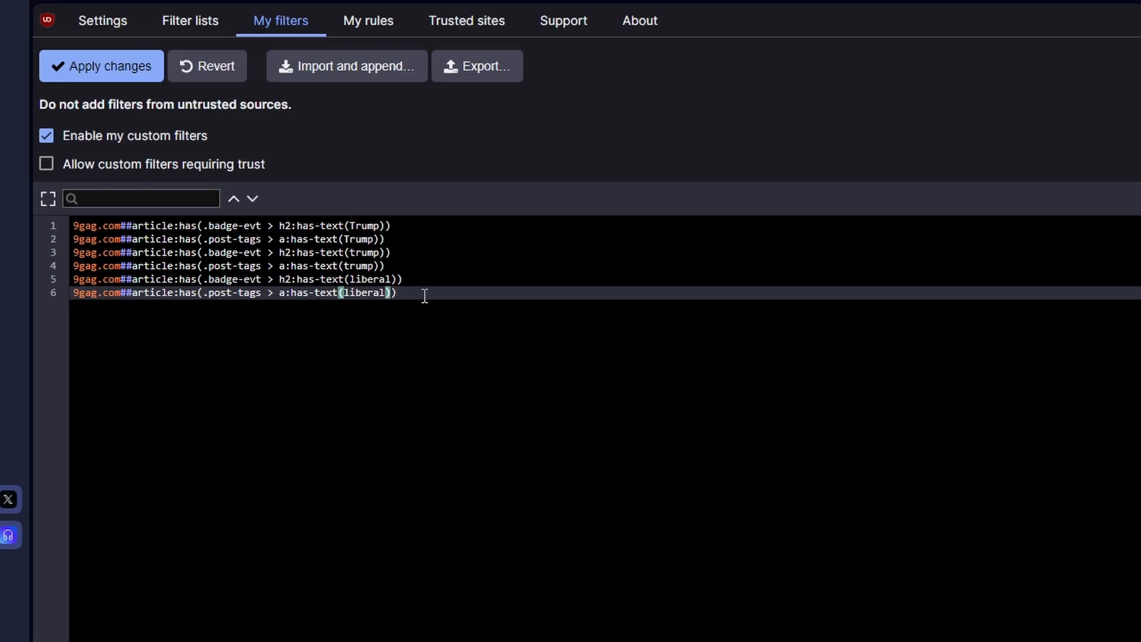
pyautogui.moveTo(424, 295); pyautogui.dragTo(85, 284)
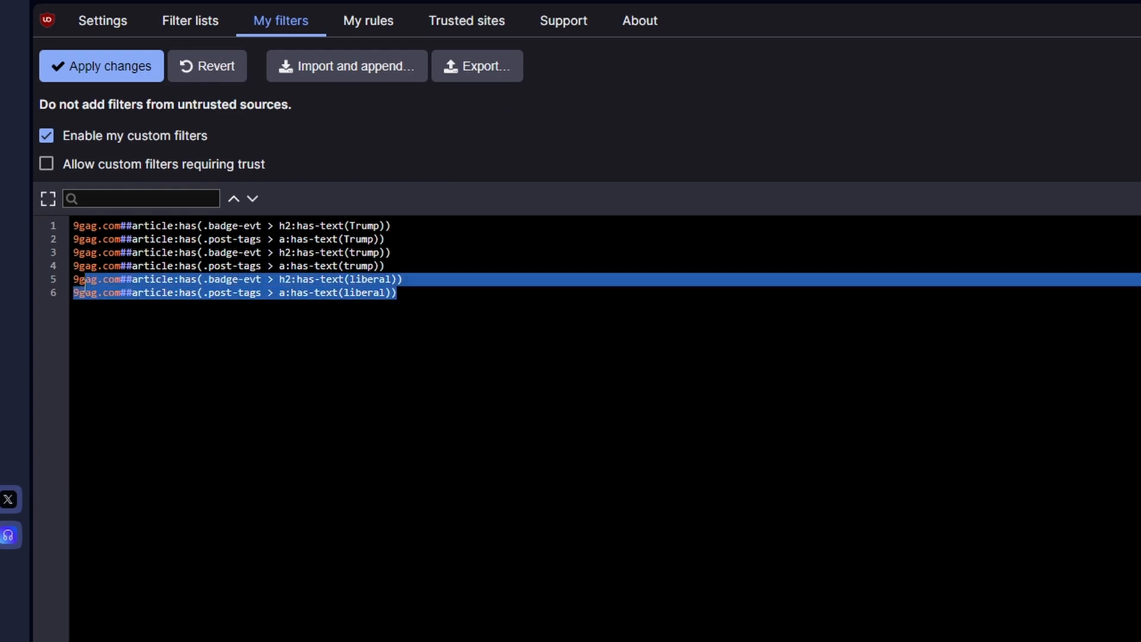
pyautogui.click(123, 328)
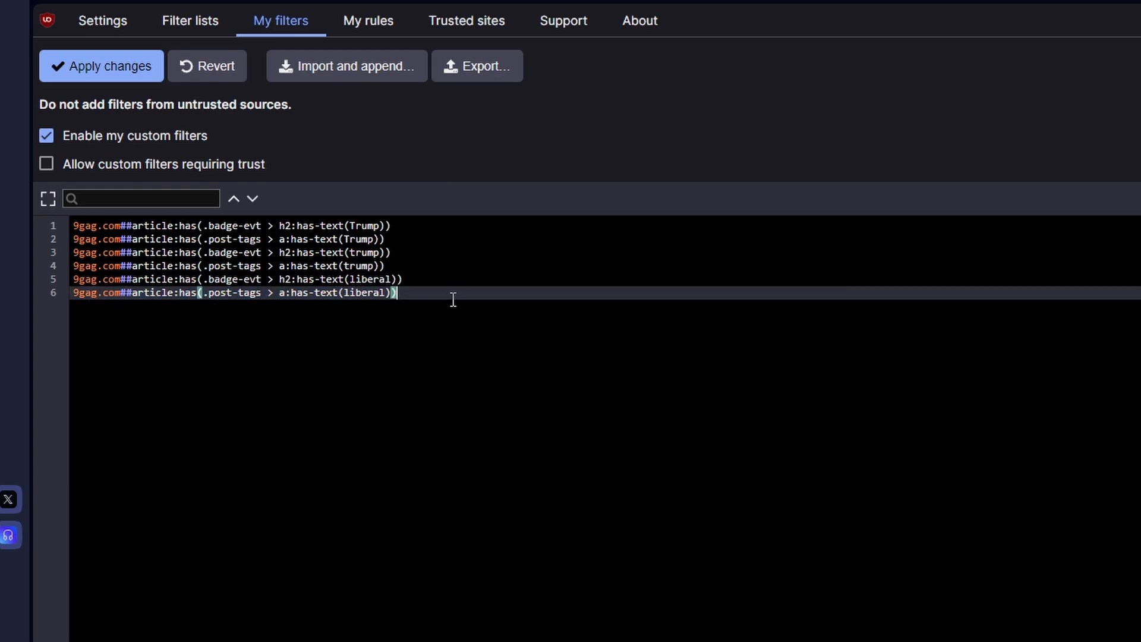
pyautogui.press('Return')
pyautogui.write('9gag.com##article:has(.badge-evt > h2:has-text(liberal)) 9gag.com##article:has(.post-tags > a:has-text(liberal))')
pyautogui.press('Up')
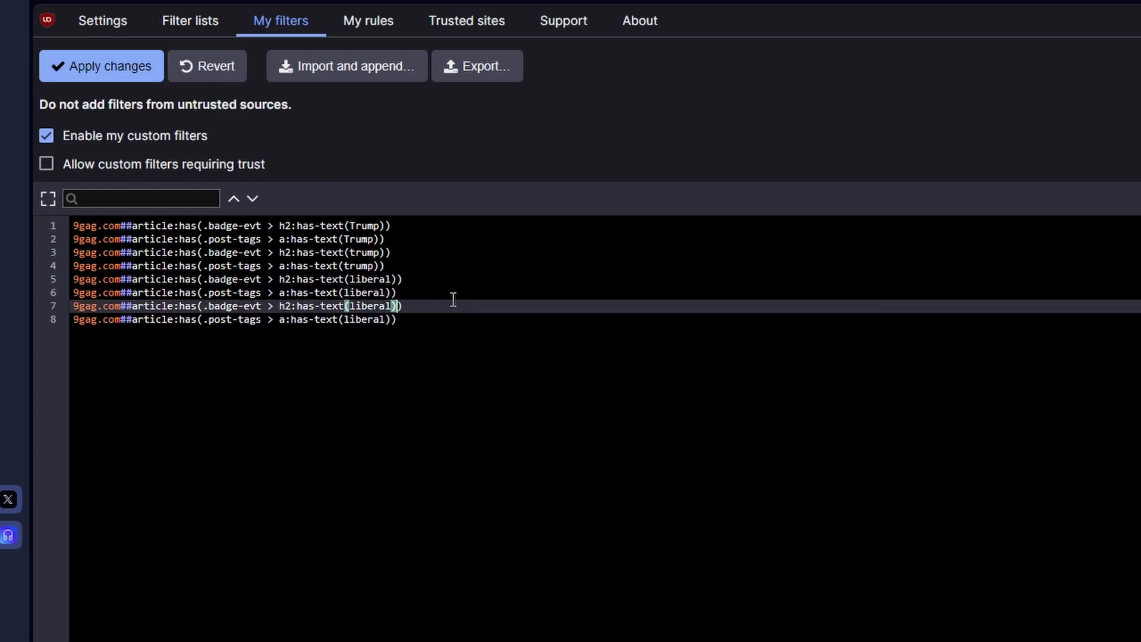
# Step: Set the keyword of the filters on lines 7 and 8 to politics and apply the filter changes
pyautogui.press('BackSpace')
pyautogui.press('BackSpace')
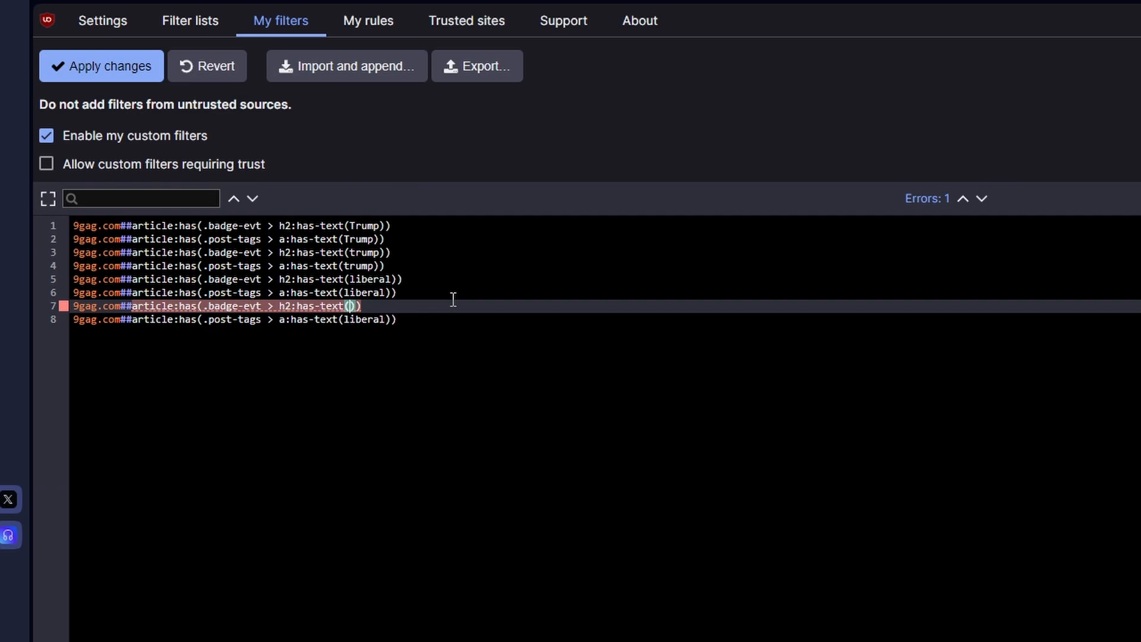
pyautogui.write('politics')
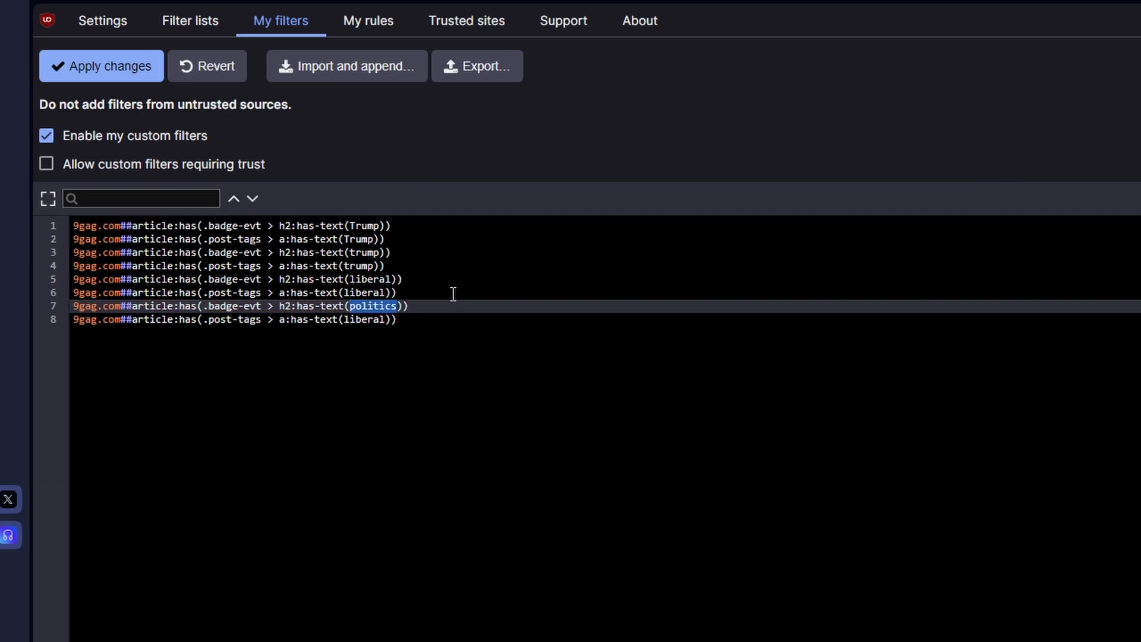
pyautogui.click(375, 320)
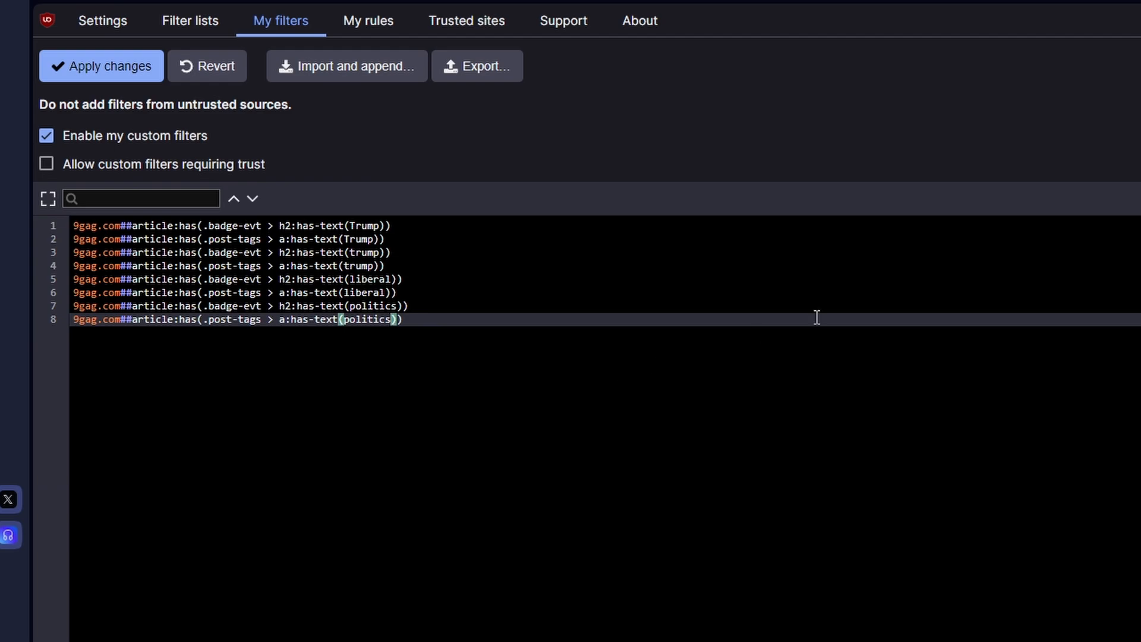
pyautogui.click(856, 239)
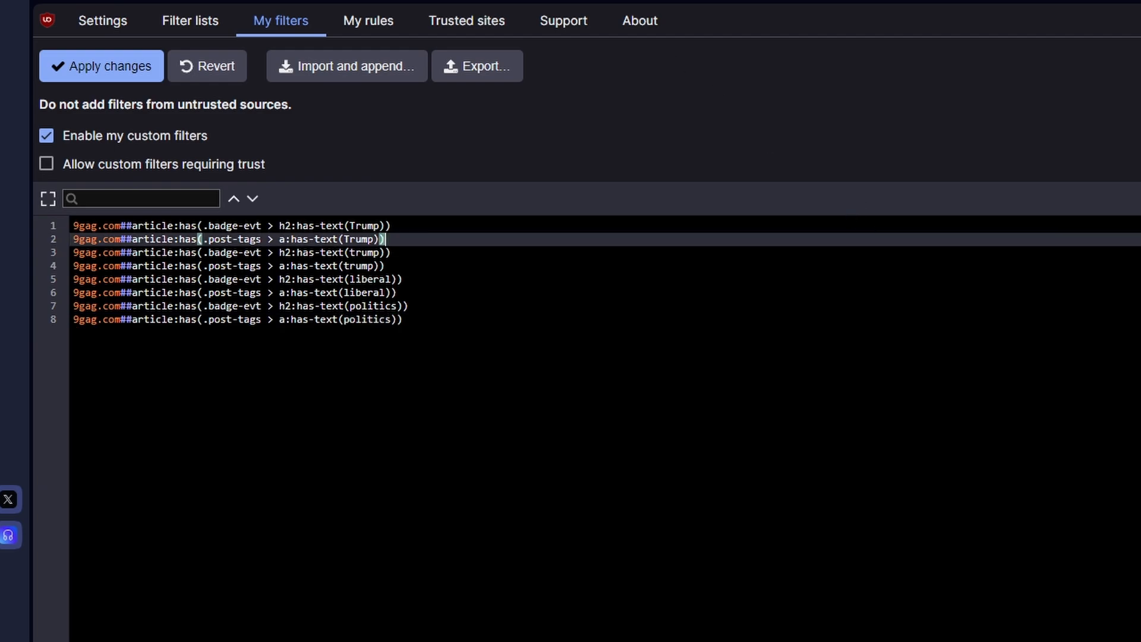
pyautogui.click(99, 60)
# Step: Reload the 9GAG Top feed and check whether posts with liberal in the title or a politics tag are still listed
pyautogui.click(304, 9)
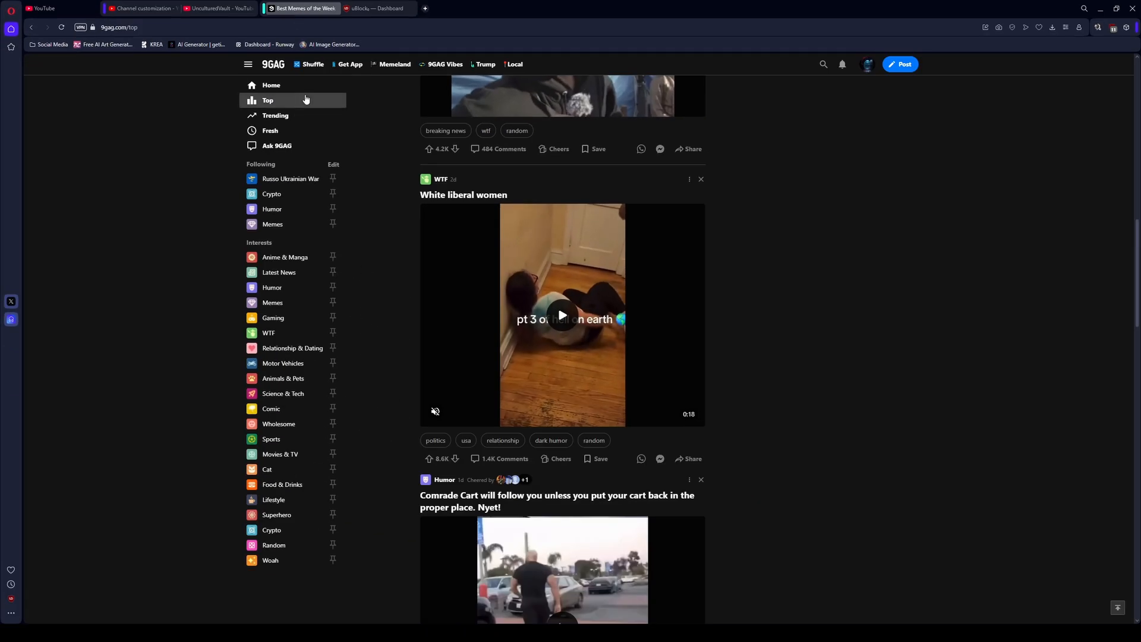
pyautogui.scroll(6, 538, 222)
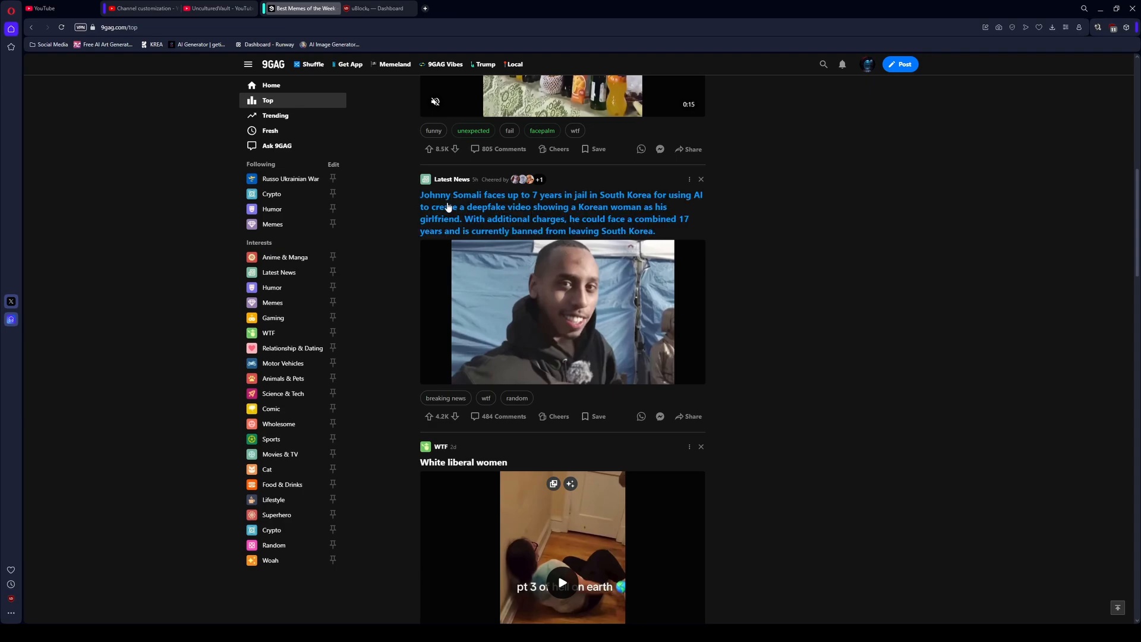
pyautogui.scroll(-4, 540, 256)
pyautogui.scroll(2, 541, 256)
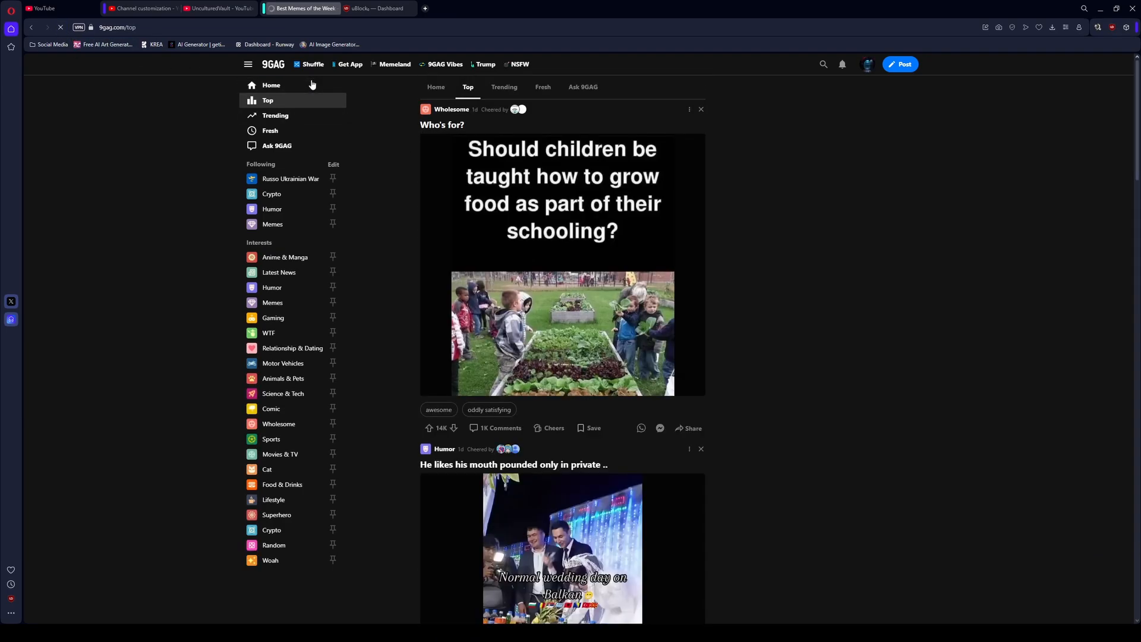
pyautogui.scroll(-9, 696, 152)
pyautogui.scroll(-4, 694, 156)
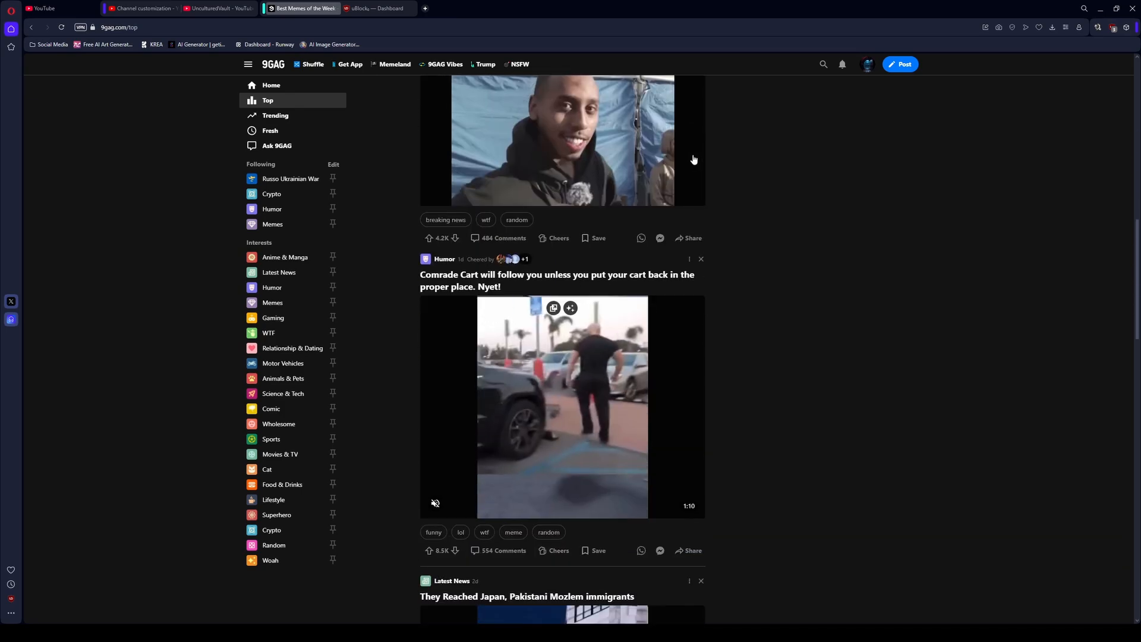
pyautogui.scroll(-3, 688, 263)
pyautogui.scroll(-4, 688, 262)
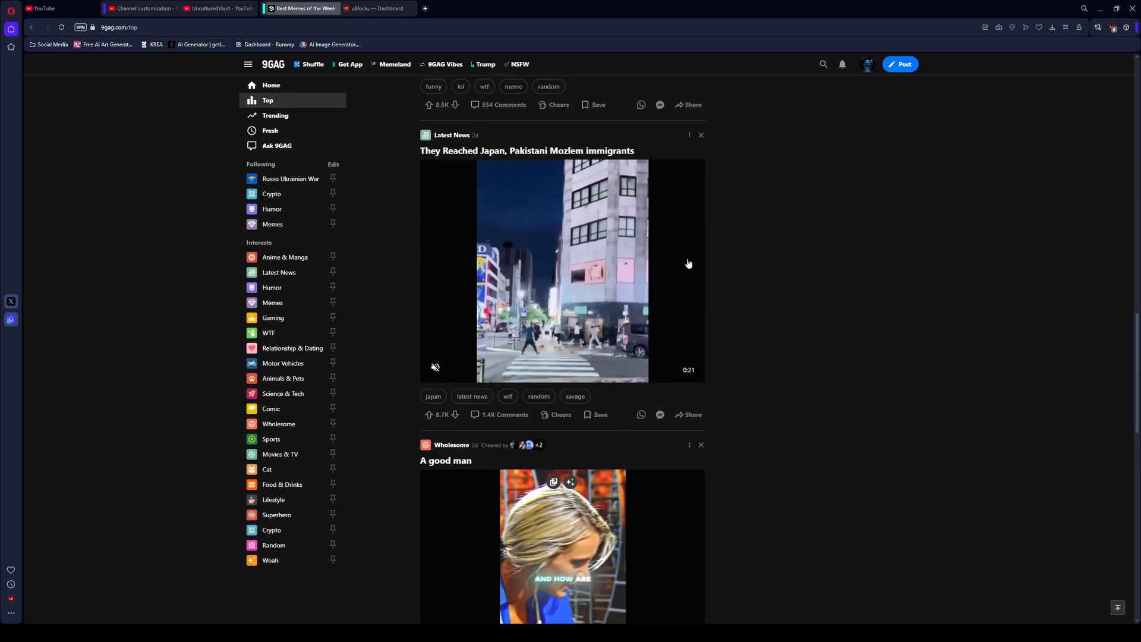
# Step: Review the Trump, liberal and politics filters in My filters against the posts in the 9GAG Top feed
pyautogui.scroll(3, 640, 250)
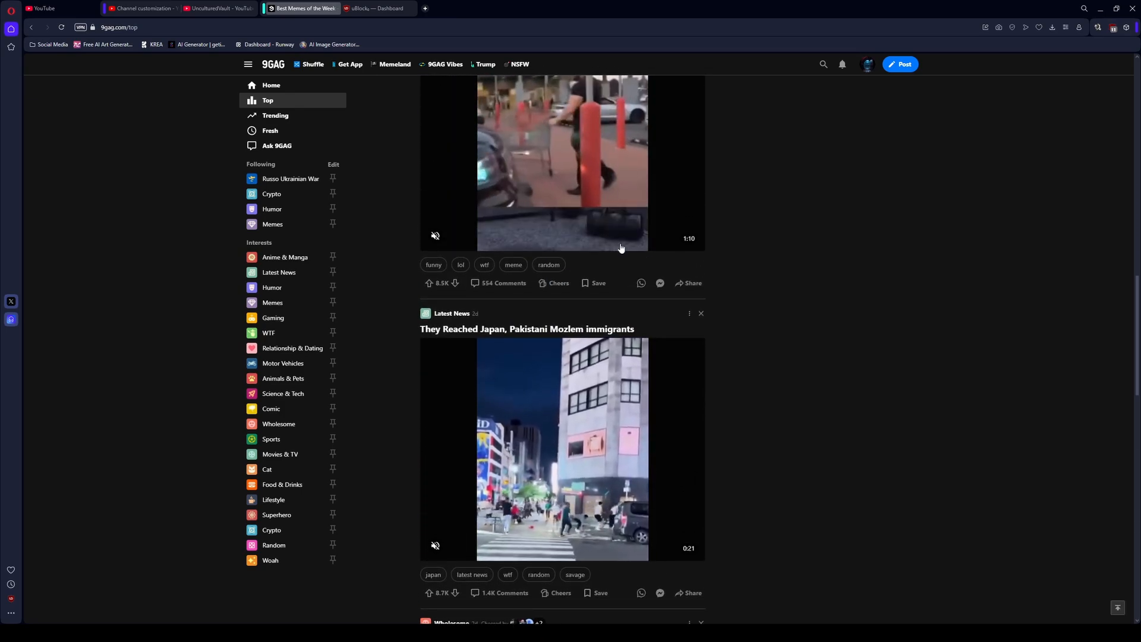
pyautogui.scroll(-2, 640, 250)
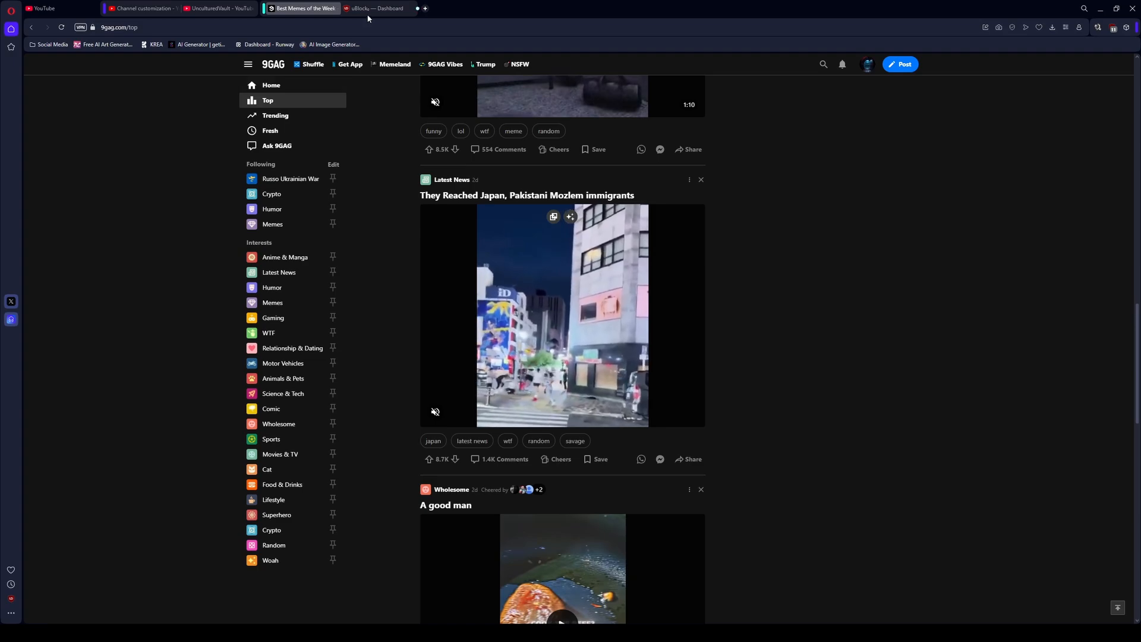
pyautogui.click(366, 10)
pyautogui.click(222, 214)
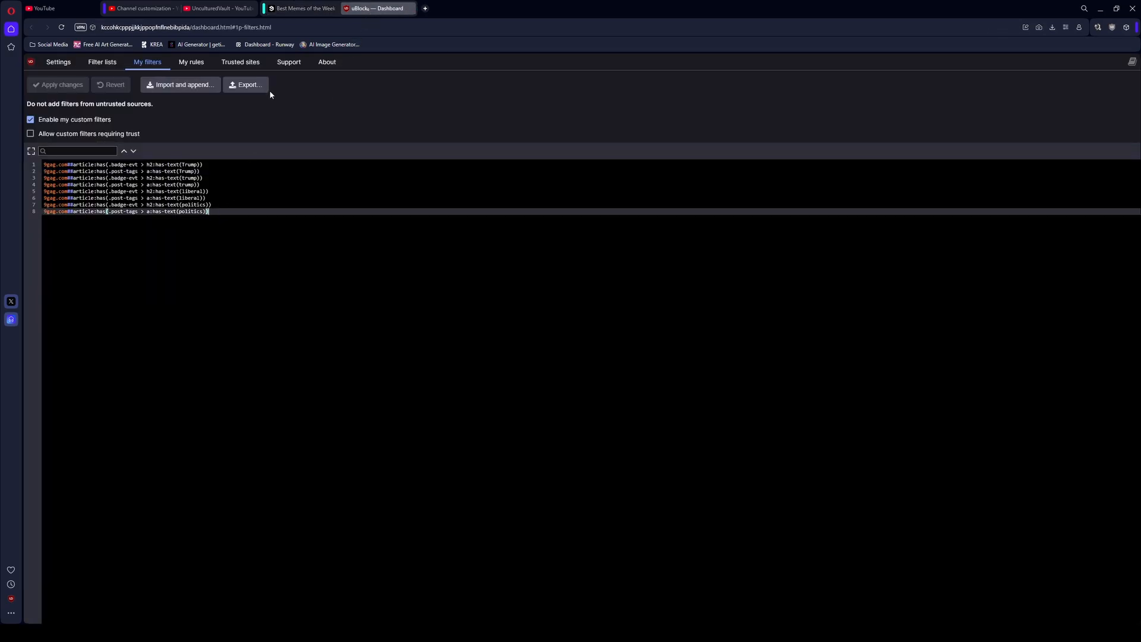
pyautogui.click(301, 13)
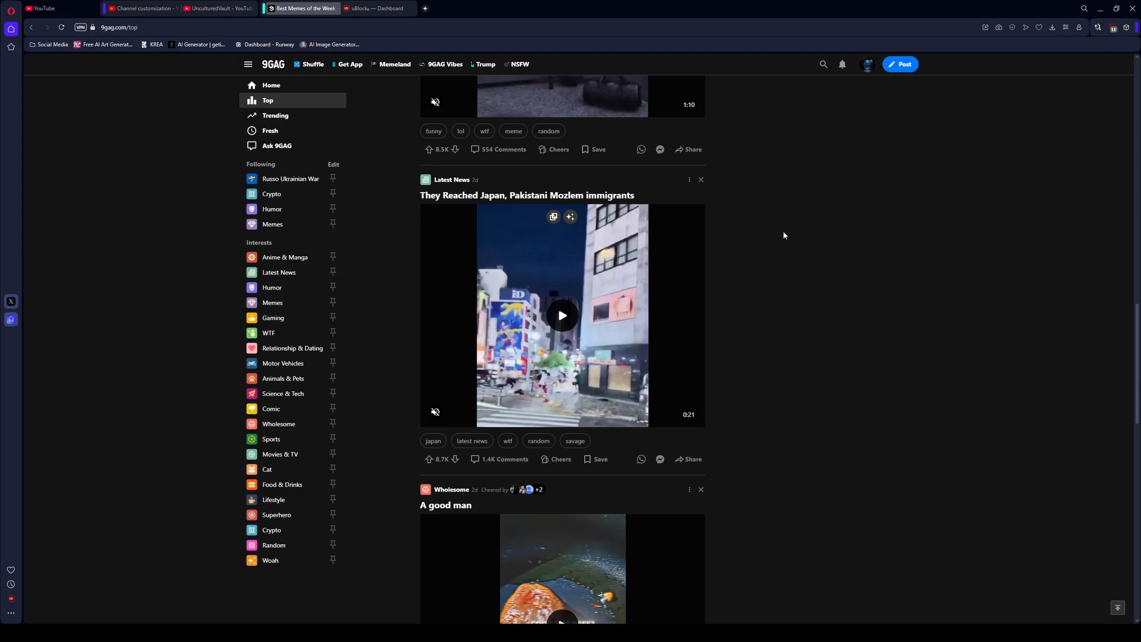
# Step: Check the titles and tags further down the 9GAG Top feed for political posts the keyword filters do not cover
pyautogui.scroll(-1, 676, 167)
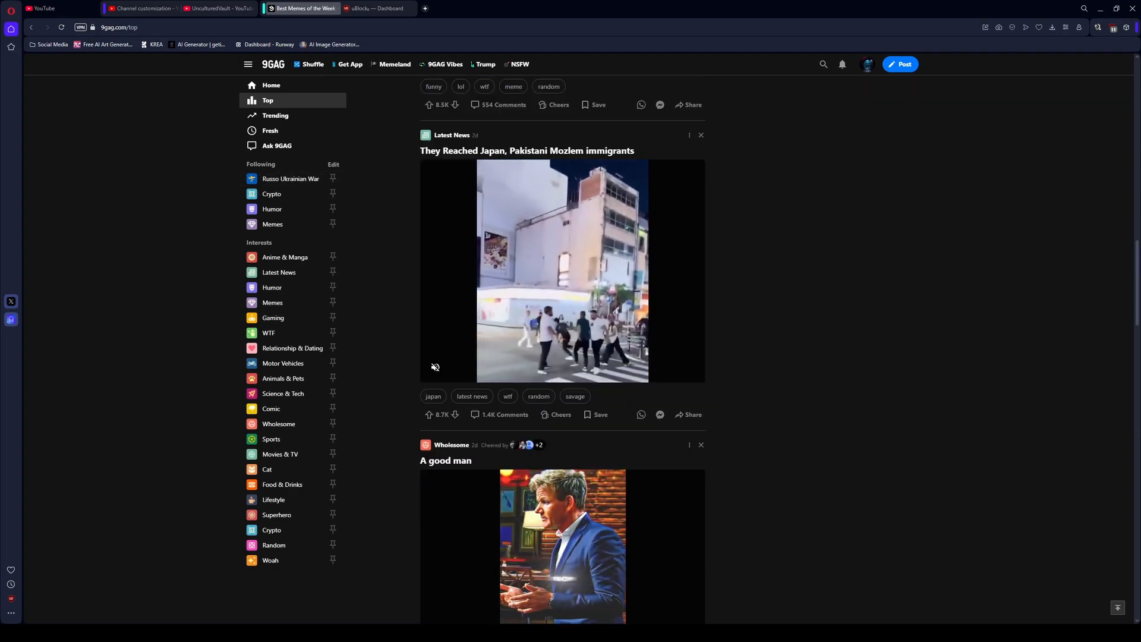
pyautogui.scroll(-15, 778, 274)
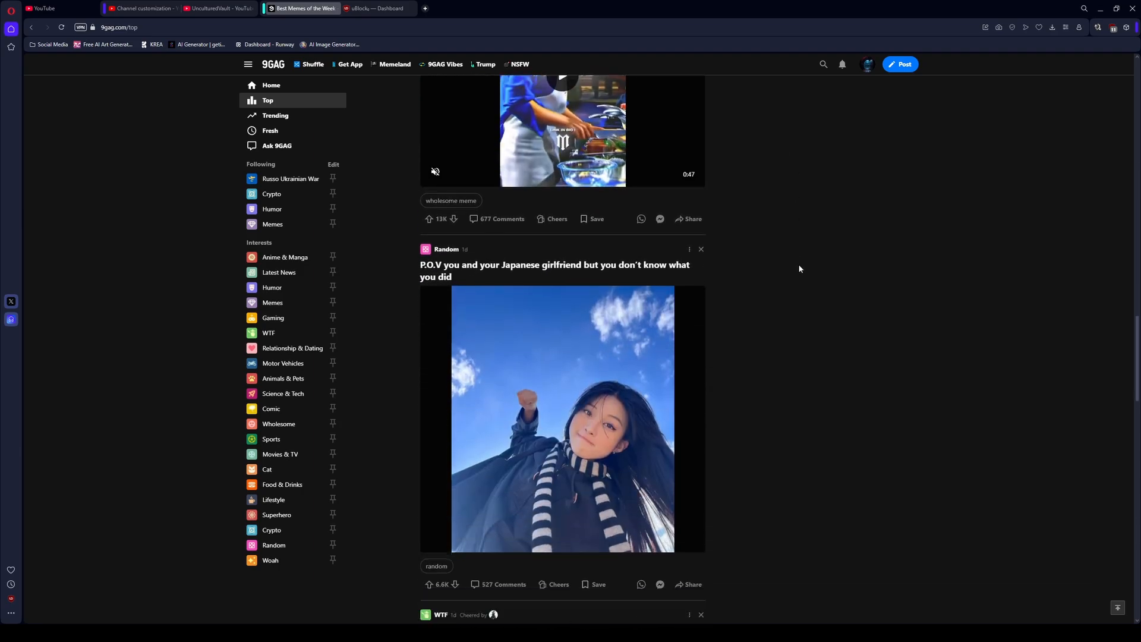
pyautogui.scroll(-15, 799, 266)
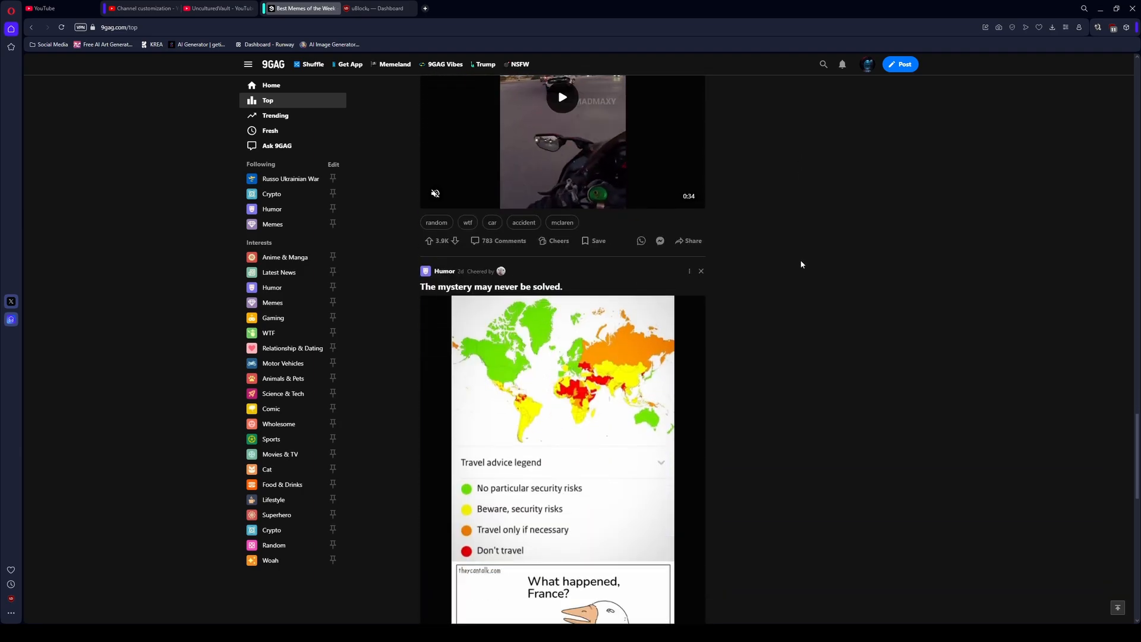
pyautogui.scroll(-15, 801, 259)
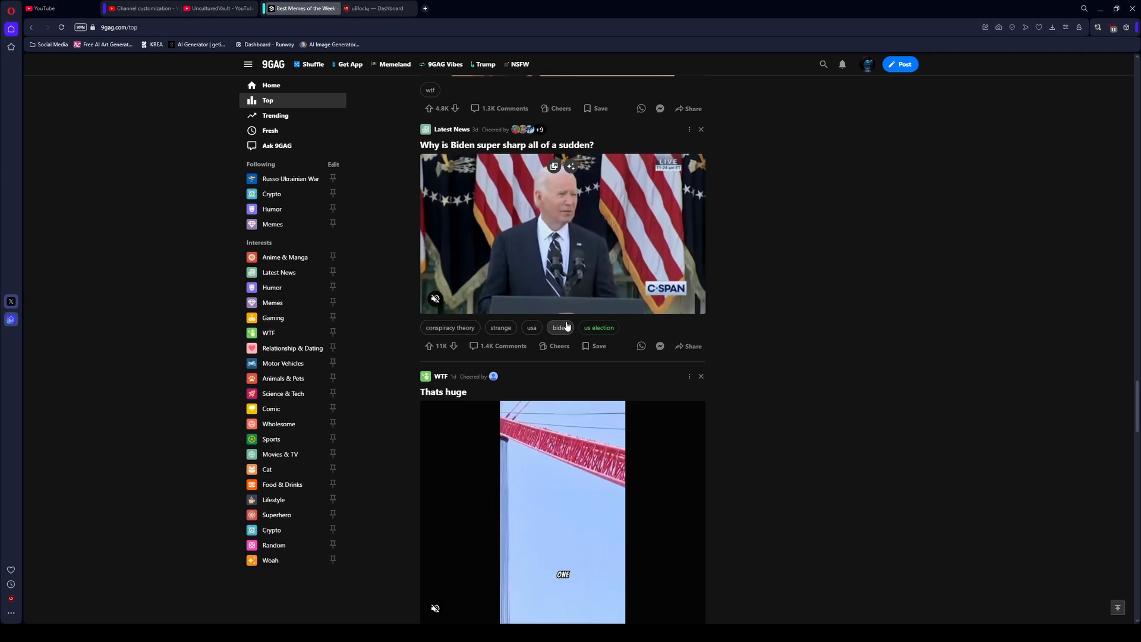
pyautogui.scroll(-14, 640, 314)
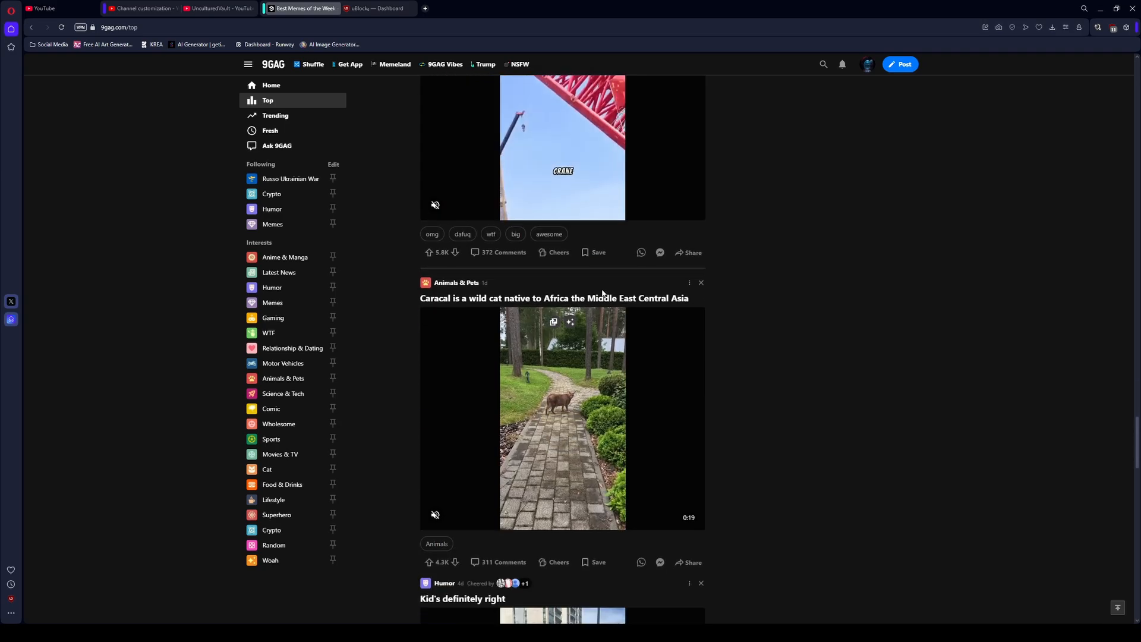
pyautogui.scroll(4, 610, 282)
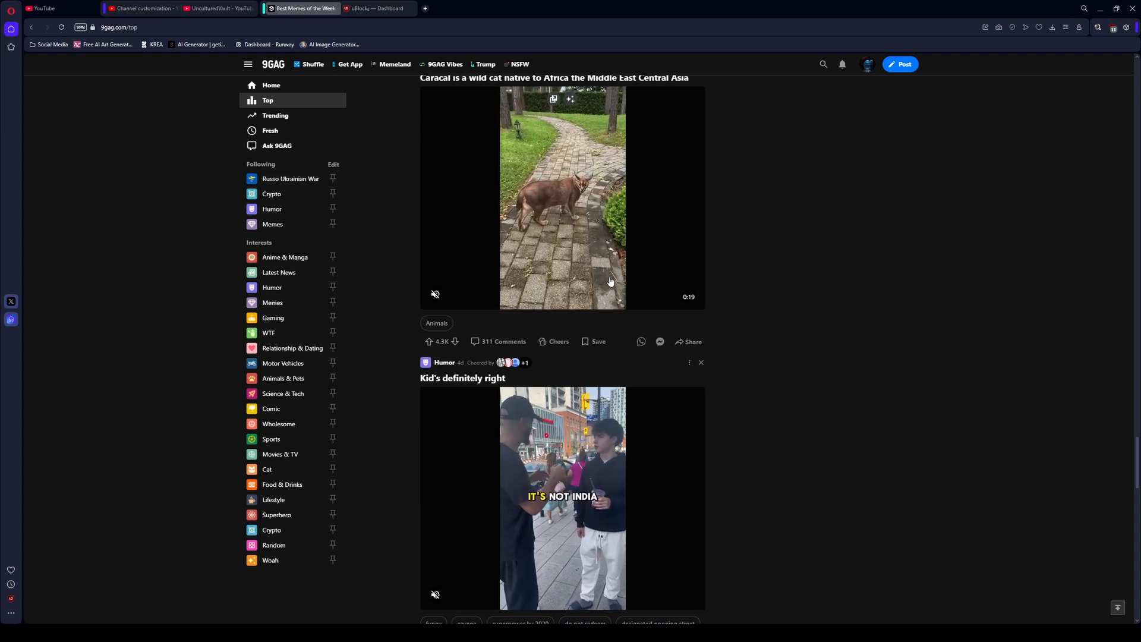
pyautogui.scroll(-5, 611, 280)
pyautogui.scroll(5, 612, 277)
pyautogui.scroll(-7, 612, 277)
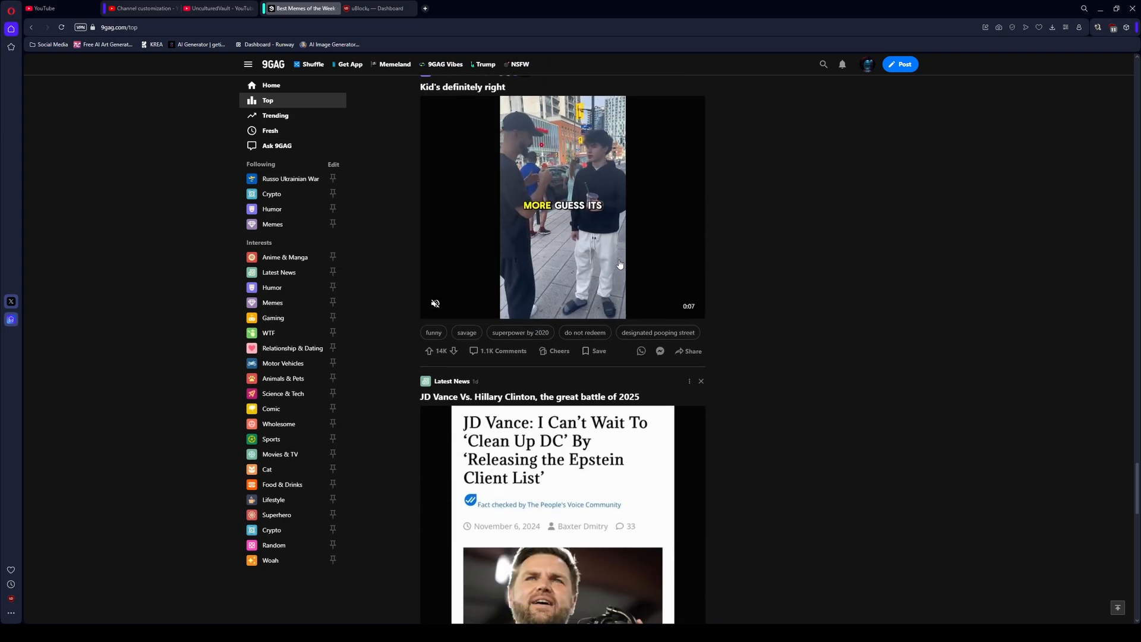
# Step: Open the JD Vance Vs. Hillary Clinton post and display the posts on its uploader's profile
pyautogui.click(544, 287)
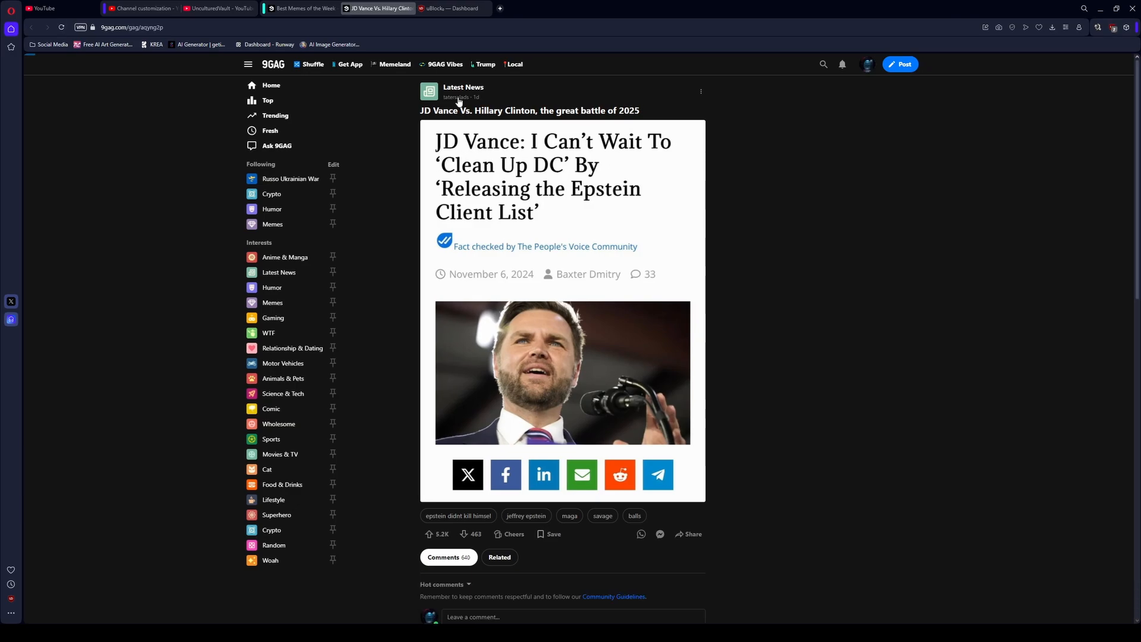
pyautogui.click(458, 98)
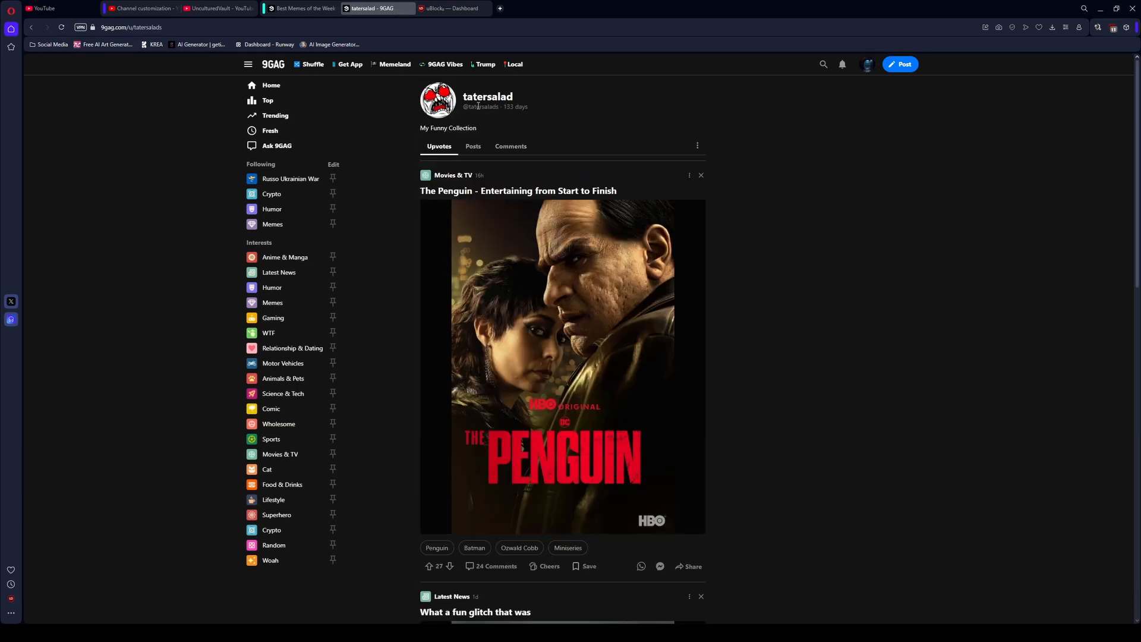
pyautogui.click(475, 144)
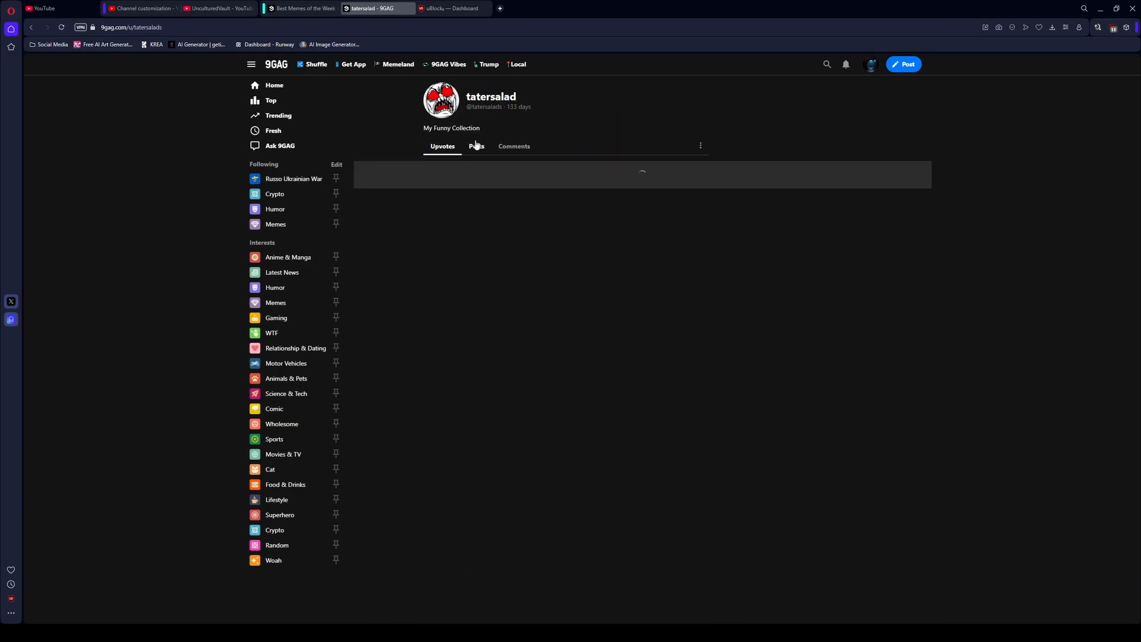
# Step: Examine the uploader's posts to judge whether the account mainly shares political content
pyautogui.scroll(-10, 589, 232)
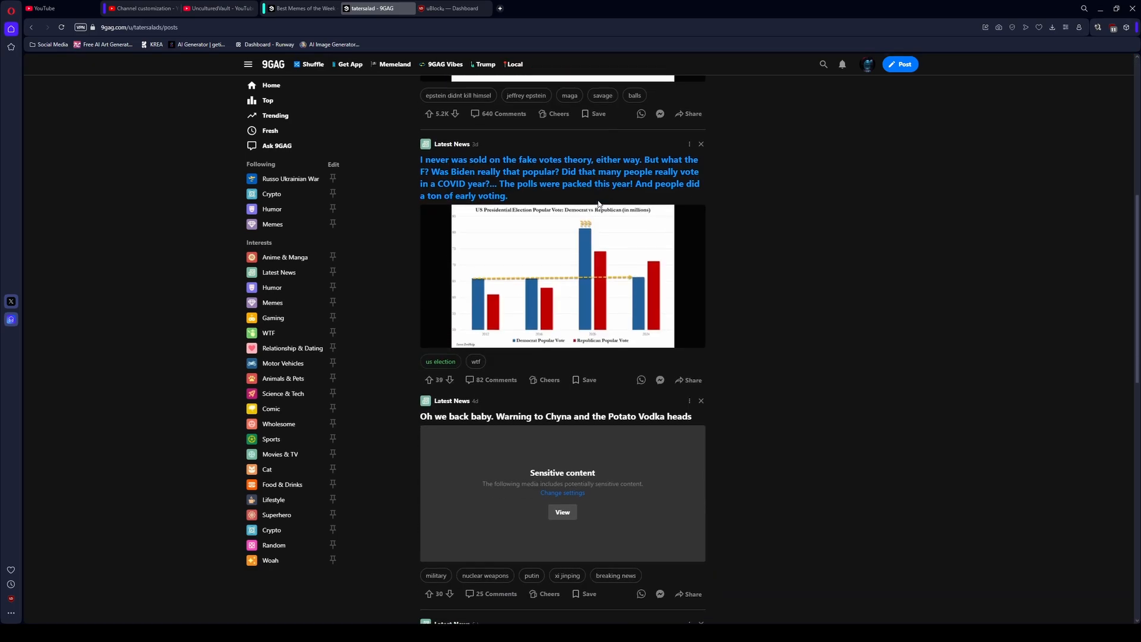
pyautogui.scroll(-5, 590, 229)
pyautogui.scroll(11, 588, 356)
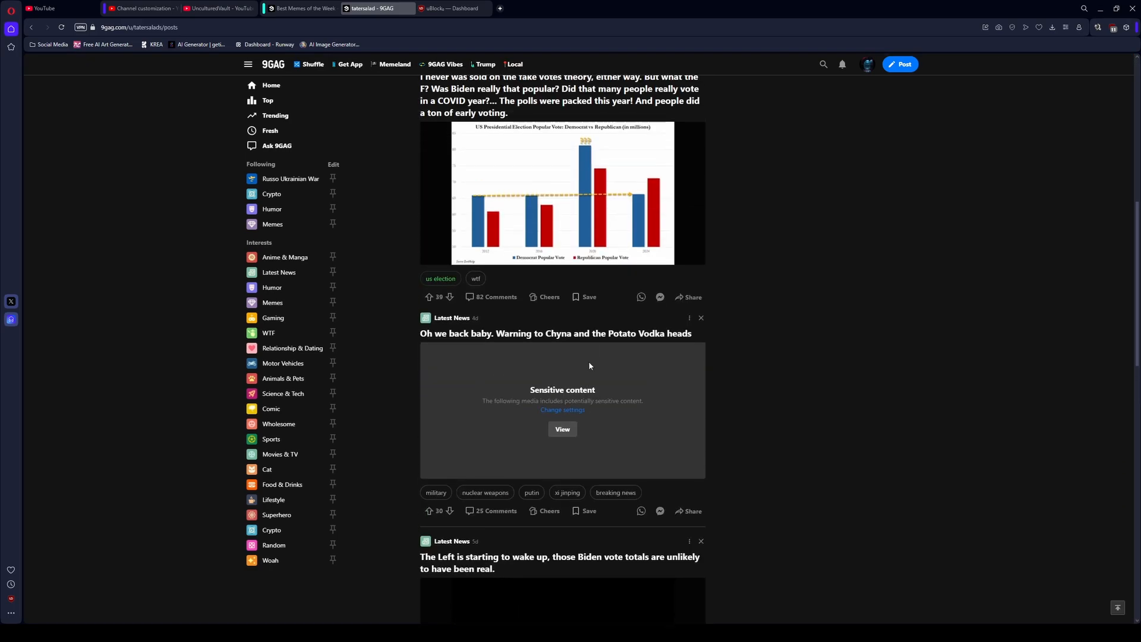
pyautogui.scroll(3, 595, 349)
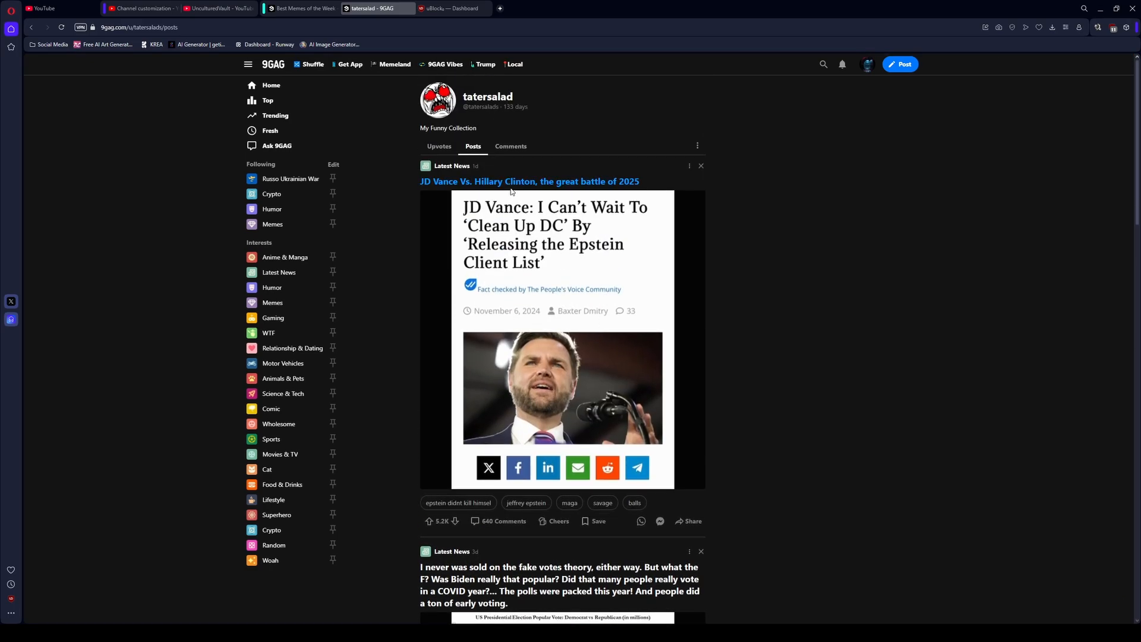
pyautogui.scroll(-4, 505, 297)
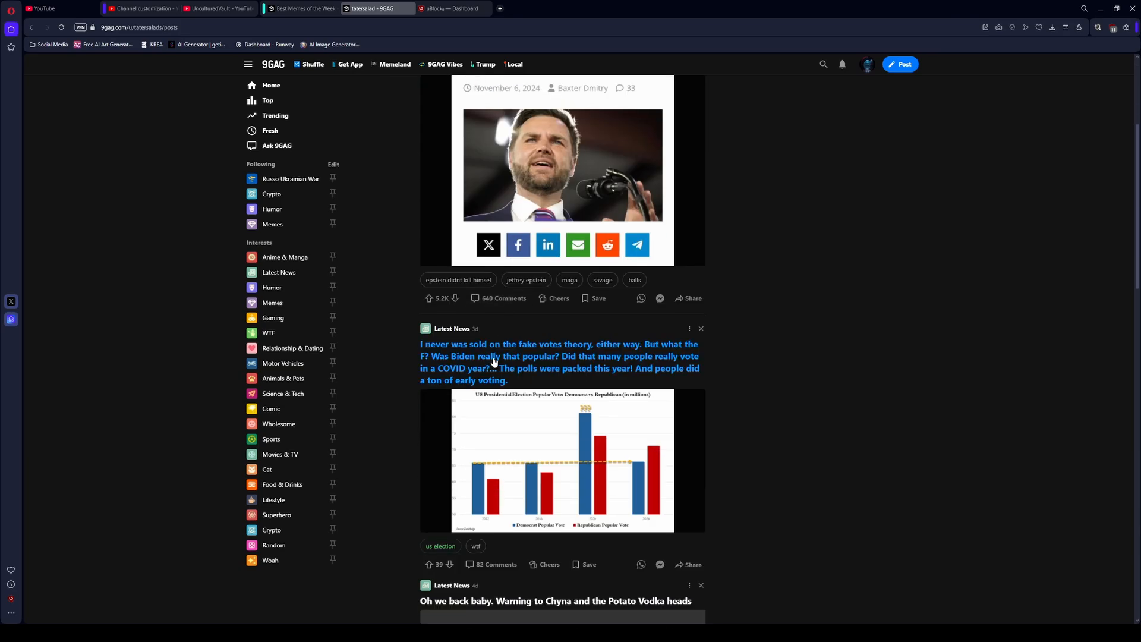
pyautogui.scroll(-9, 571, 356)
pyautogui.scroll(-11, 581, 356)
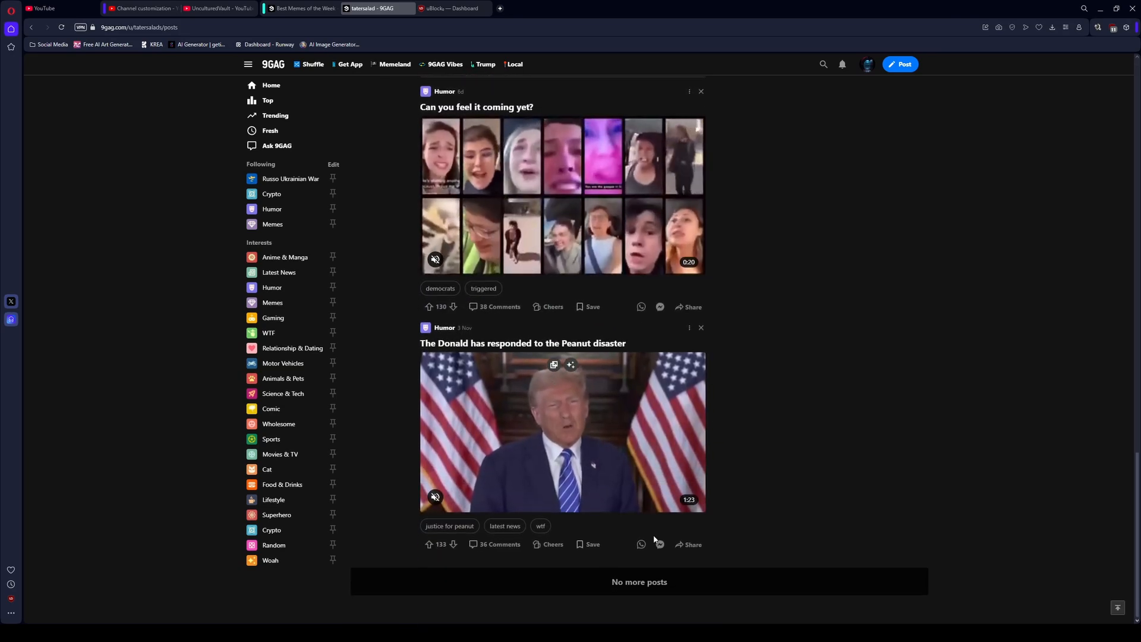
pyautogui.scroll(6, 719, 439)
pyautogui.scroll(15, 654, 387)
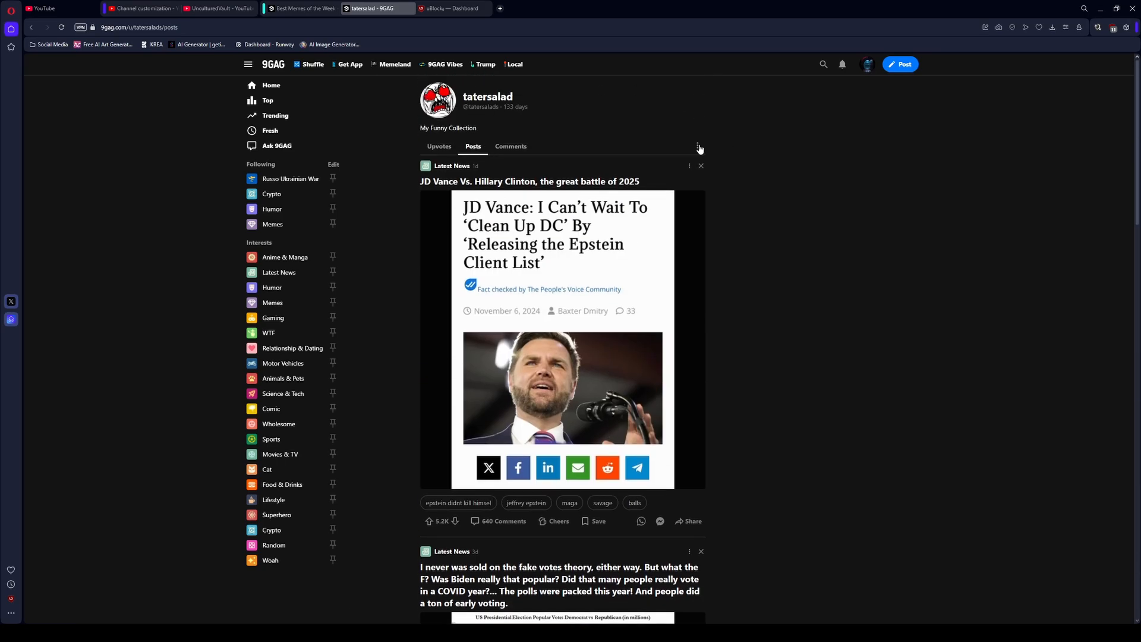
# Step: Block the uploader's account from its profile without submitting a report
pyautogui.click(680, 180)
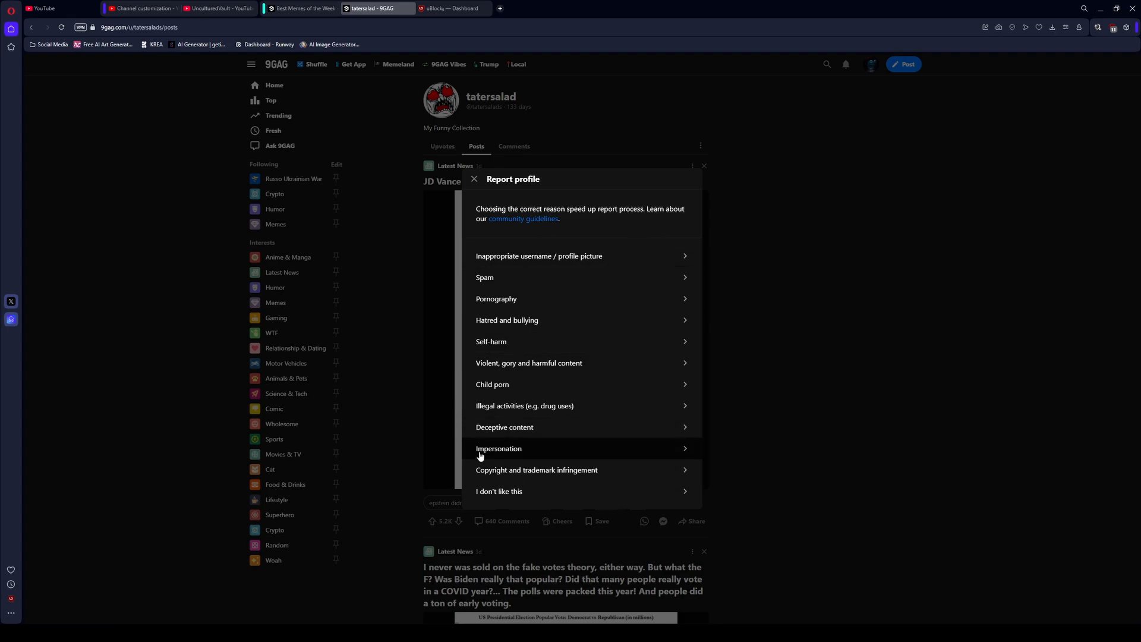
pyautogui.click(772, 292)
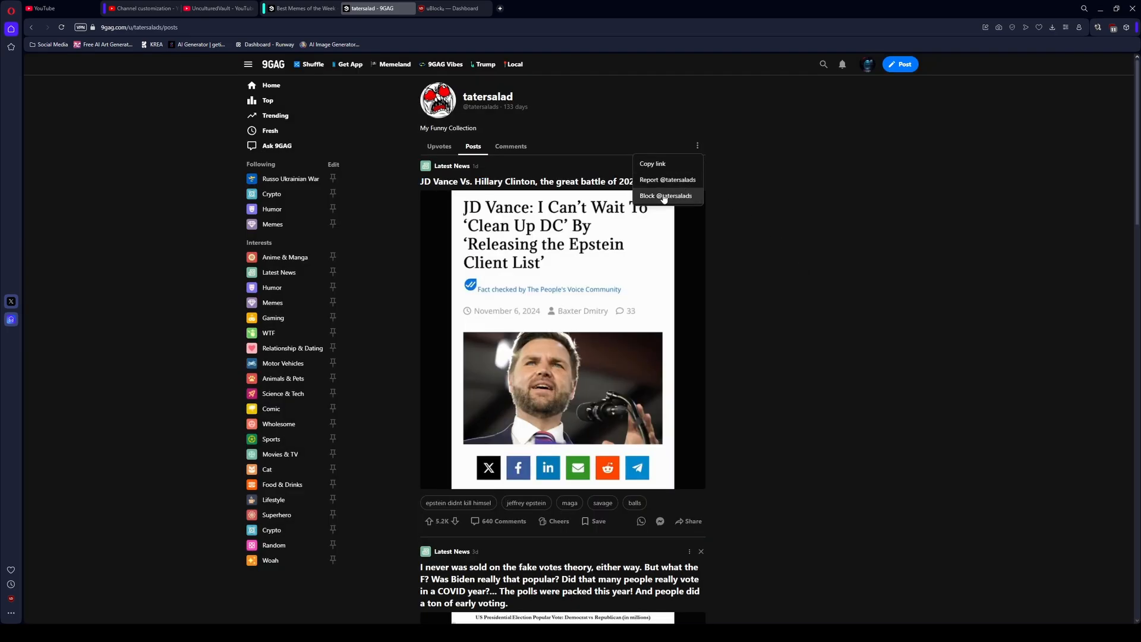
pyautogui.click(663, 197)
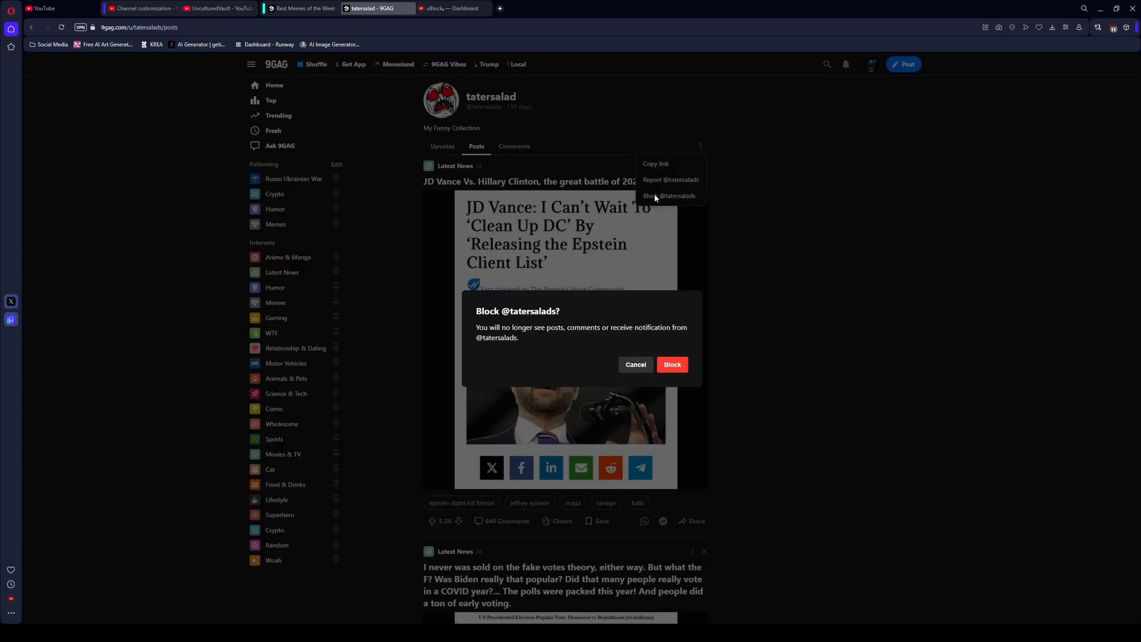
pyautogui.click(674, 365)
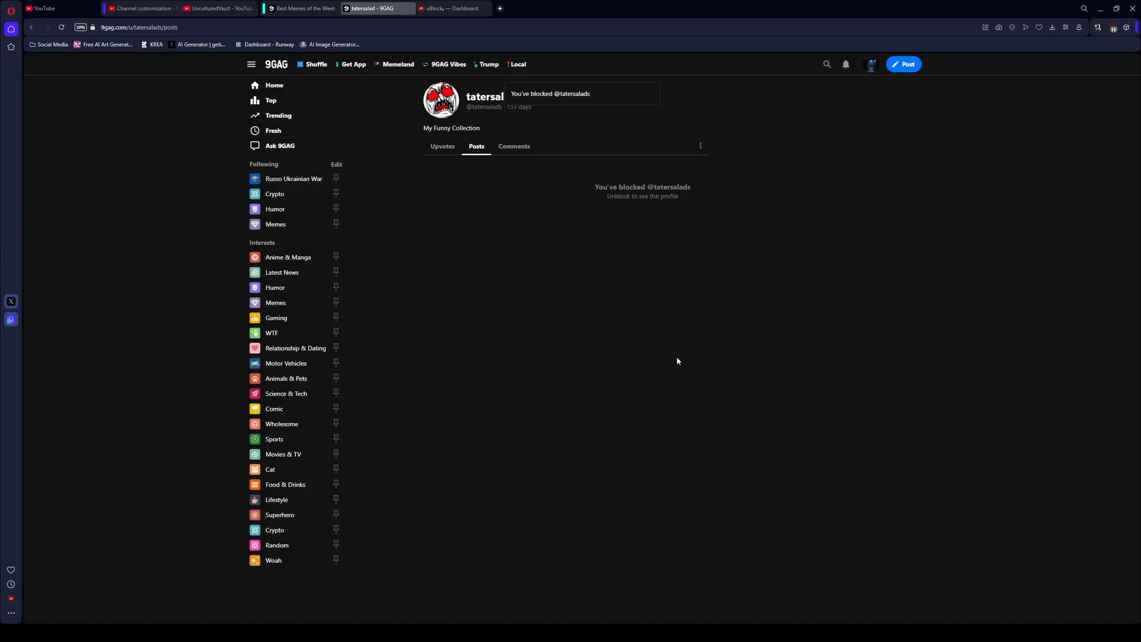
# Step: Reload the 9GAG Top feed and check whether the blocked uploader's JD Vance post is still listed
pyautogui.click(313, 12)
pyautogui.scroll(3, 536, 315)
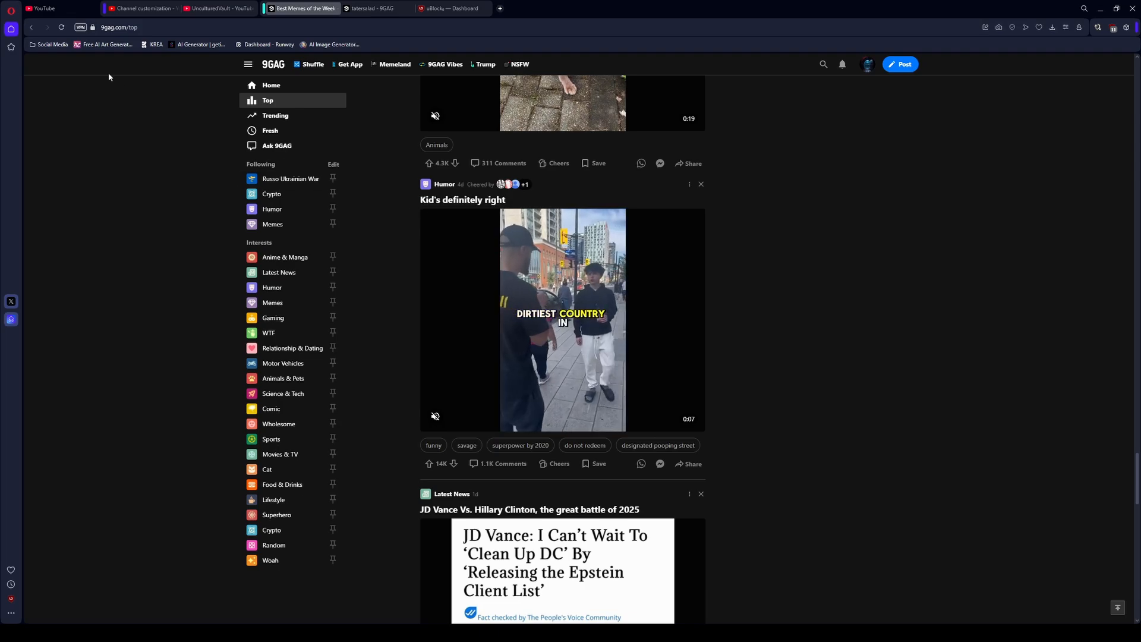
pyautogui.scroll(-20, 407, 241)
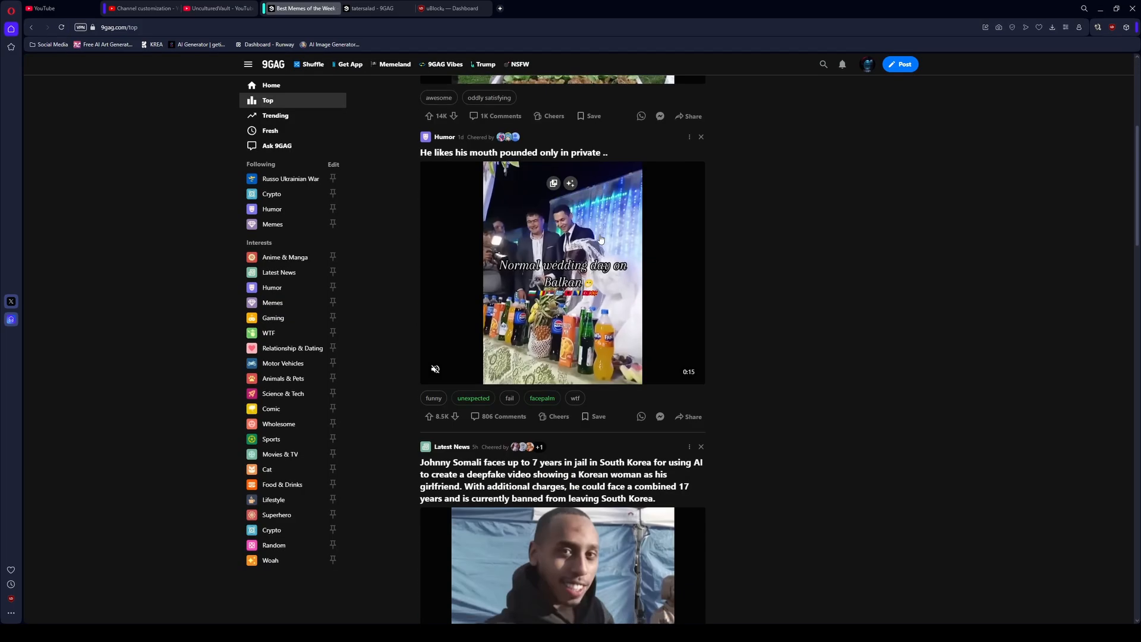
pyautogui.scroll(-15, 615, 239)
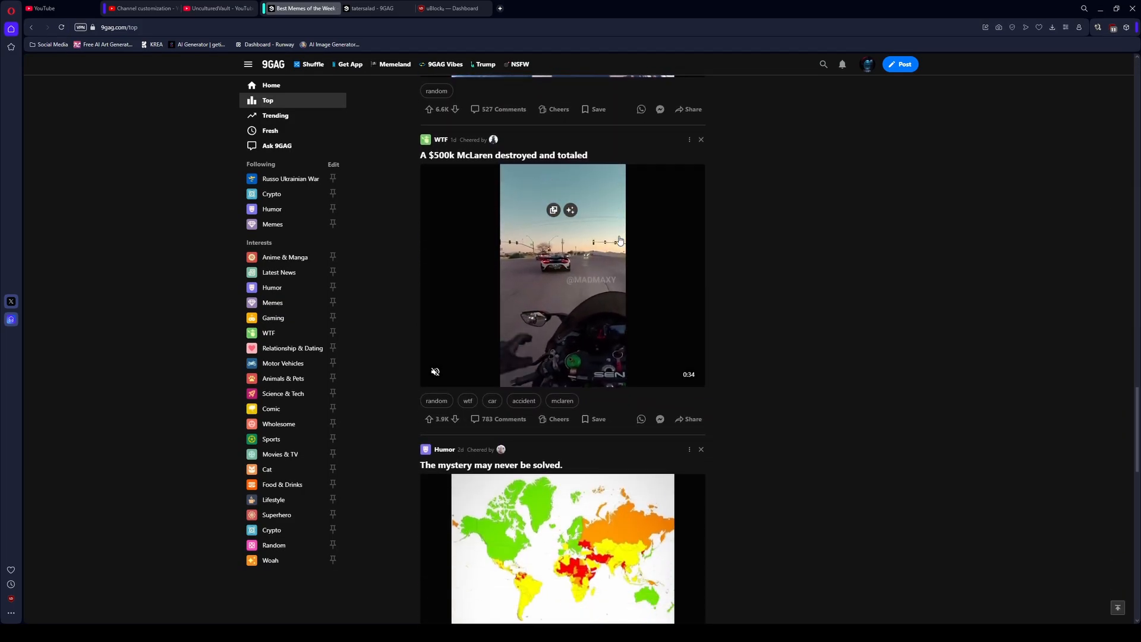
pyautogui.scroll(-15, 624, 240)
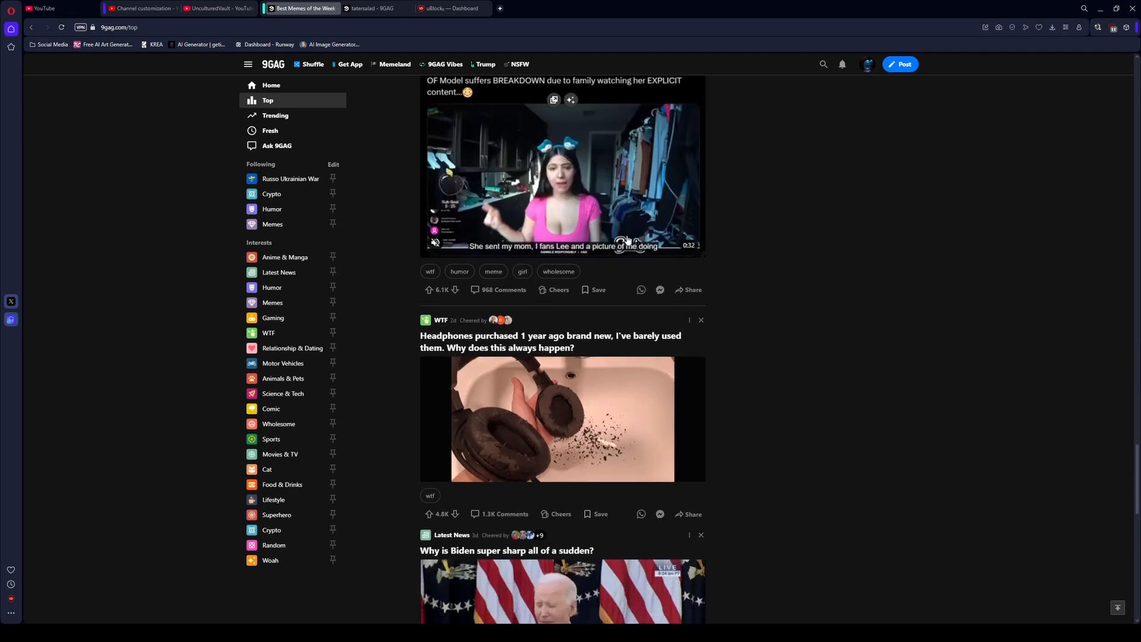
pyautogui.scroll(-13, 630, 239)
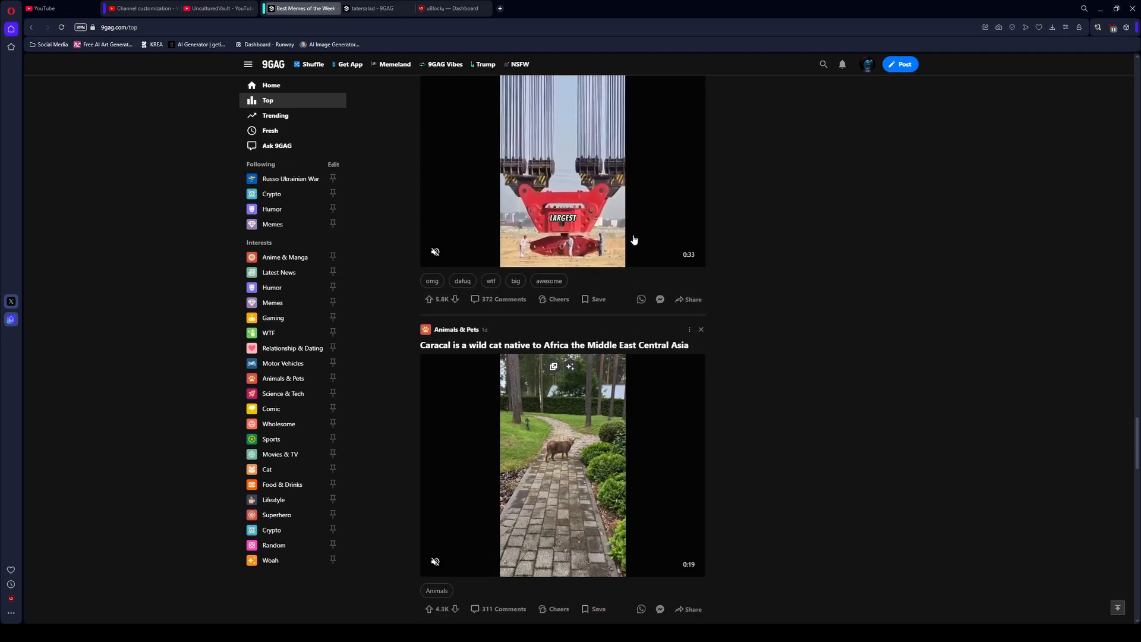
pyautogui.scroll(-5, 625, 243)
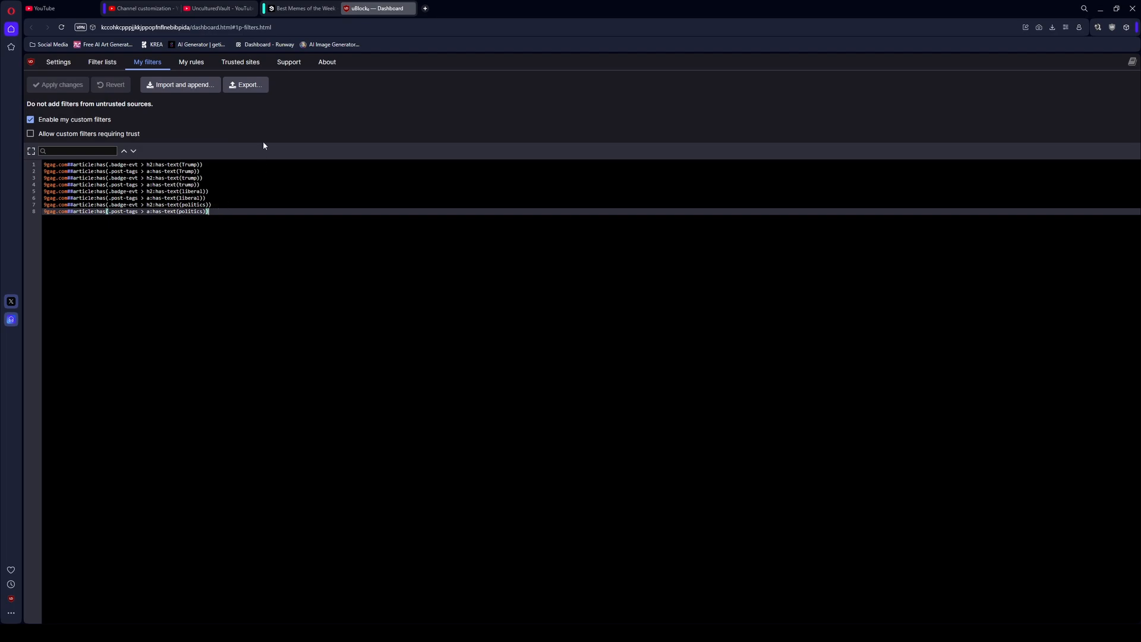
# Step: Compare the tags of the posts in the 9GAG Top feed with the keywords in the custom filters
pyautogui.click(298, 10)
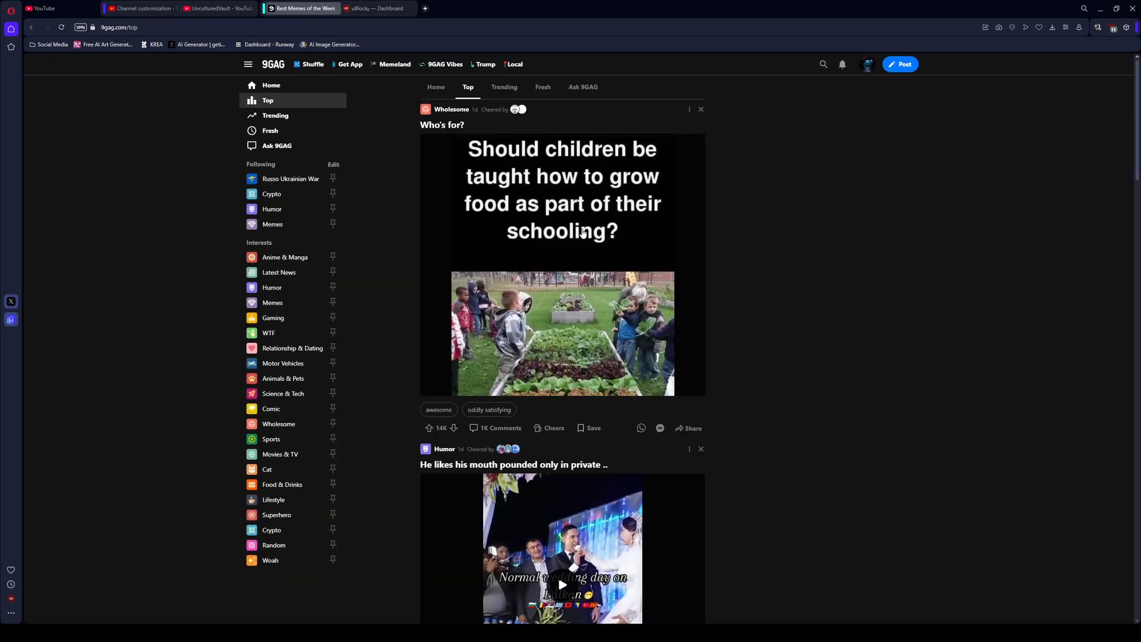
pyautogui.scroll(-20, 583, 232)
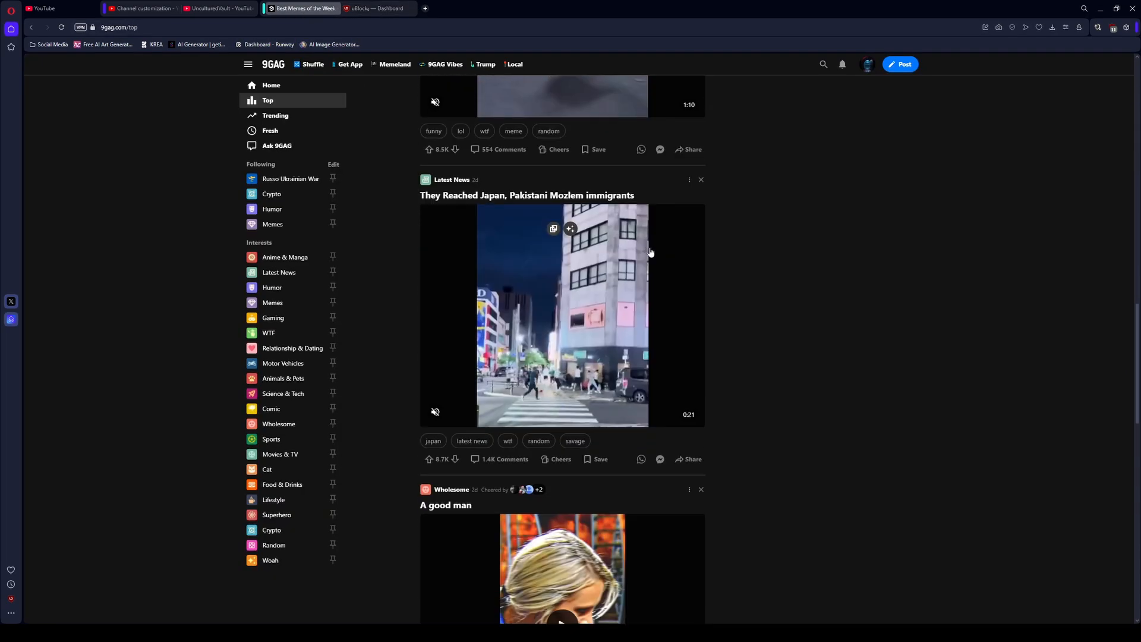
pyautogui.scroll(-5, 651, 252)
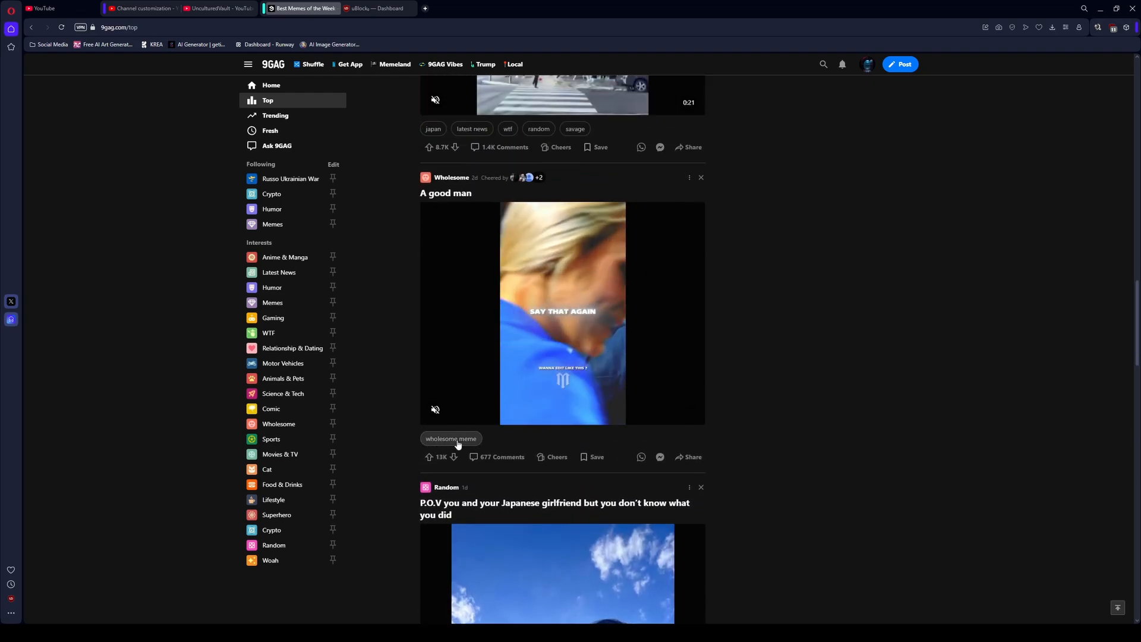
pyautogui.click(378, 8)
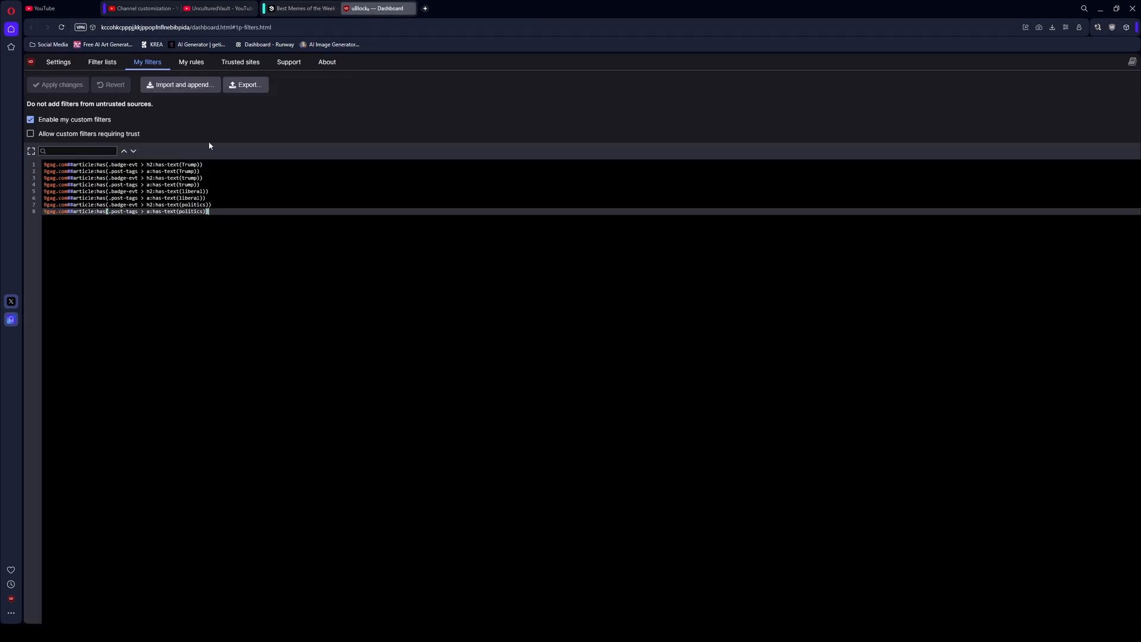
pyautogui.click(292, 9)
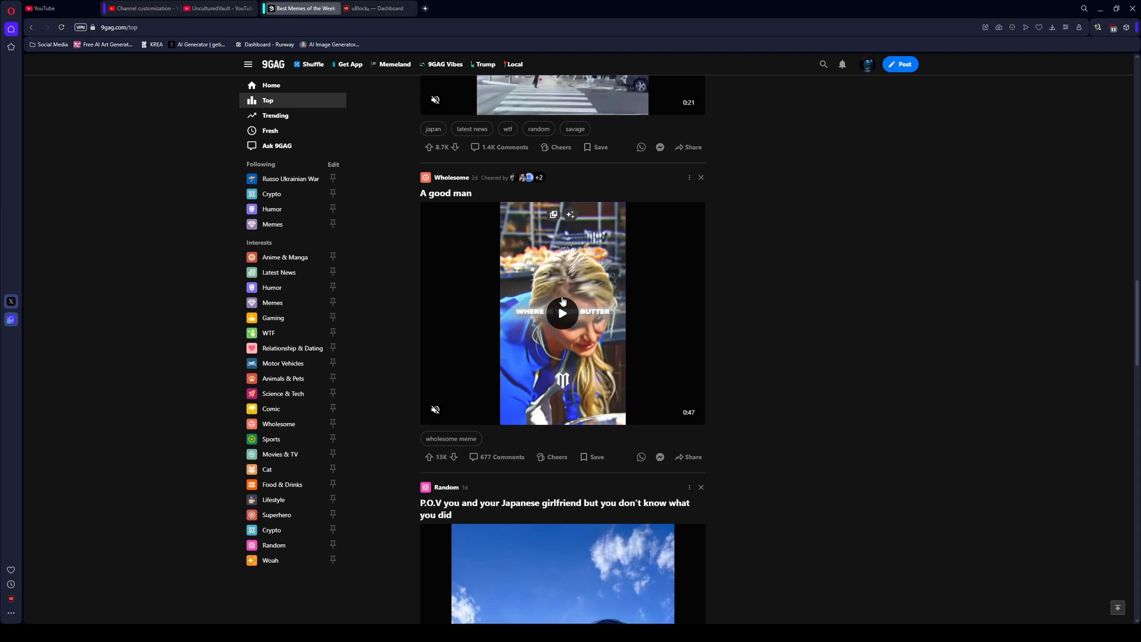
# Step: Look through the filtered 9GAG Top feed for any remaining political posts
pyautogui.scroll(3, 746, 283)
pyautogui.scroll(-12, 767, 280)
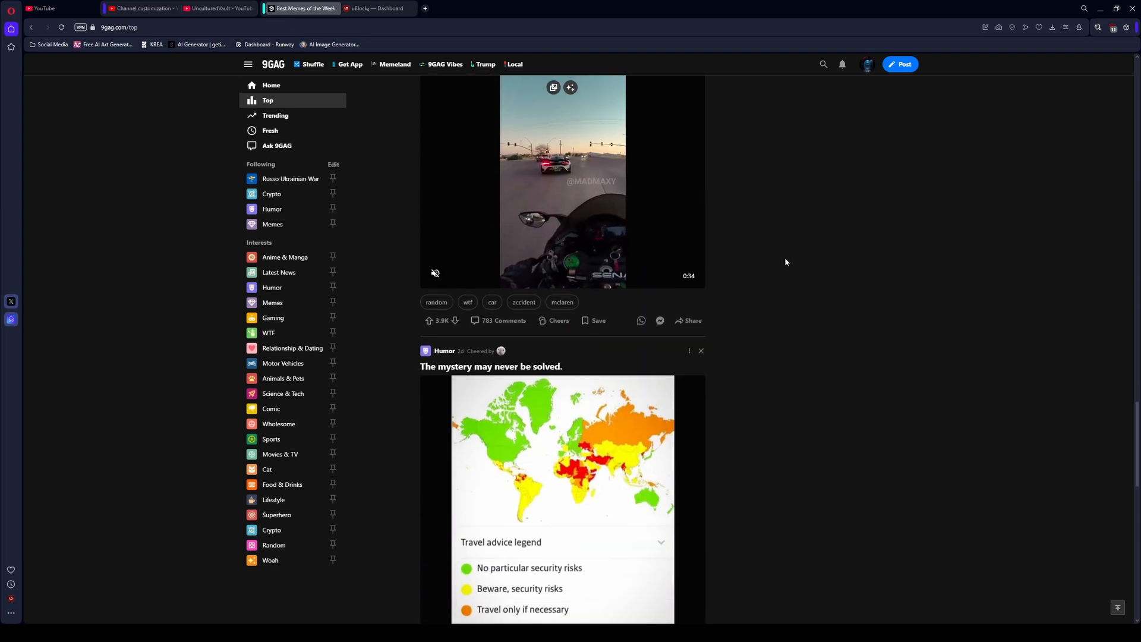
pyautogui.scroll(-3, 802, 247)
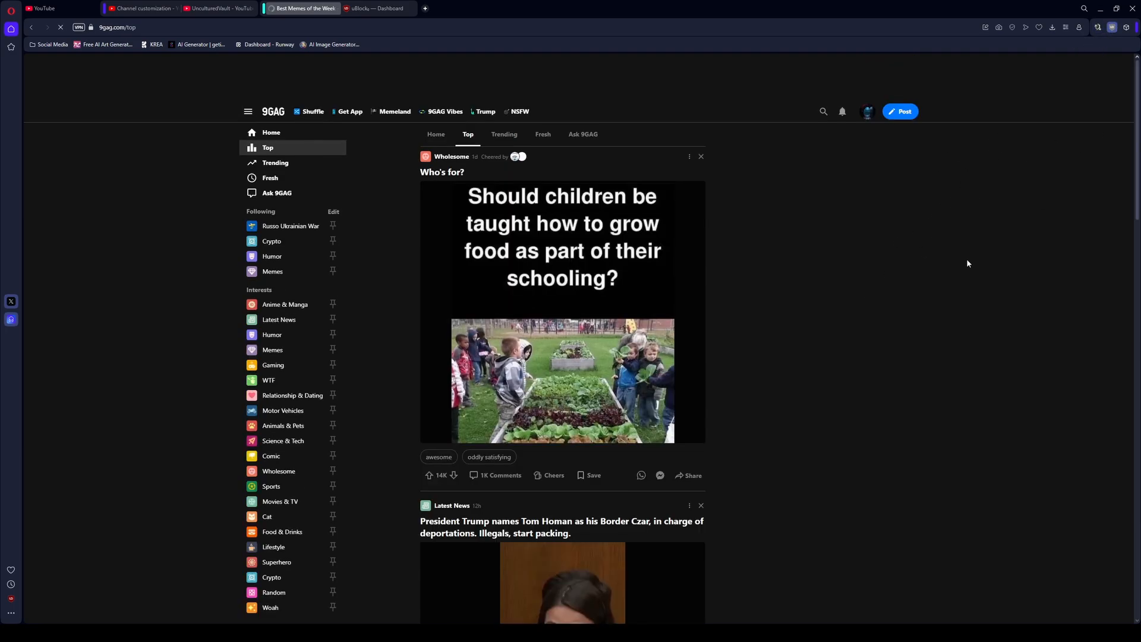
# Step: Examine the 9GAG Top feed with uBlock Origin turned off, noting the political posts and their tags
pyautogui.scroll(-15, 903, 280)
pyautogui.scroll(5, 880, 287)
pyautogui.scroll(10, 879, 284)
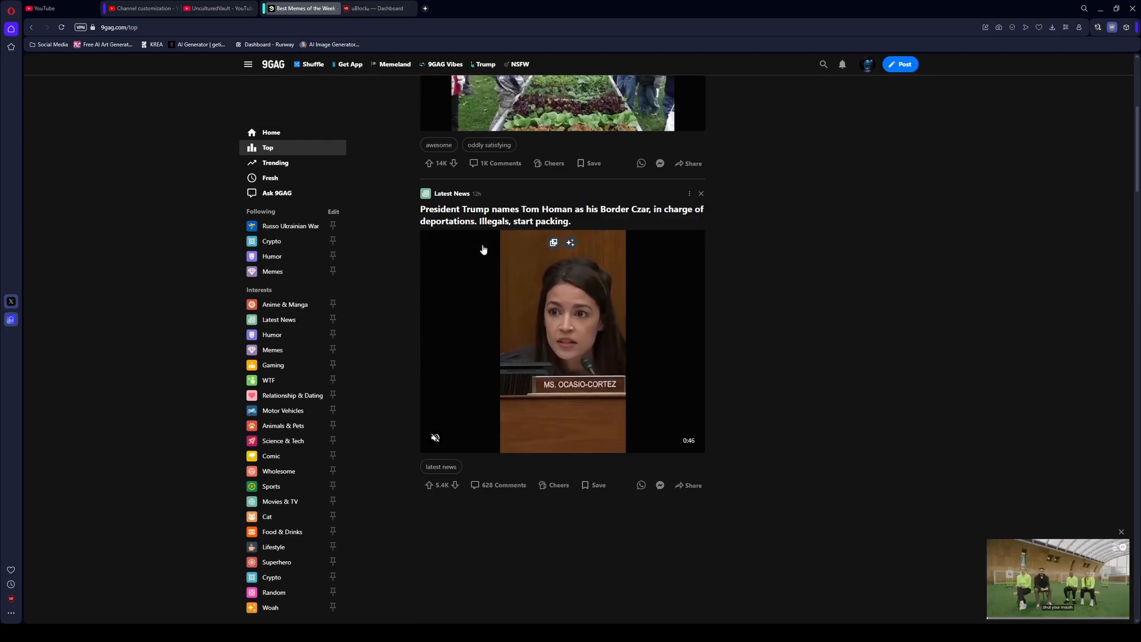
pyautogui.scroll(-12, 546, 364)
pyautogui.scroll(-10, 546, 363)
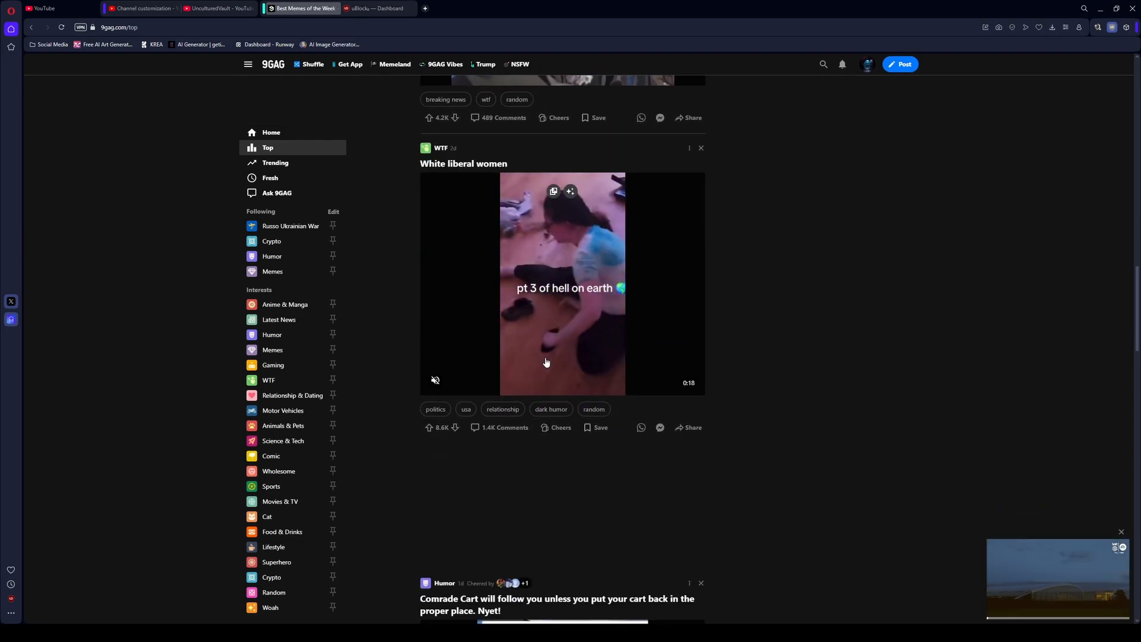
pyautogui.scroll(-15, 579, 305)
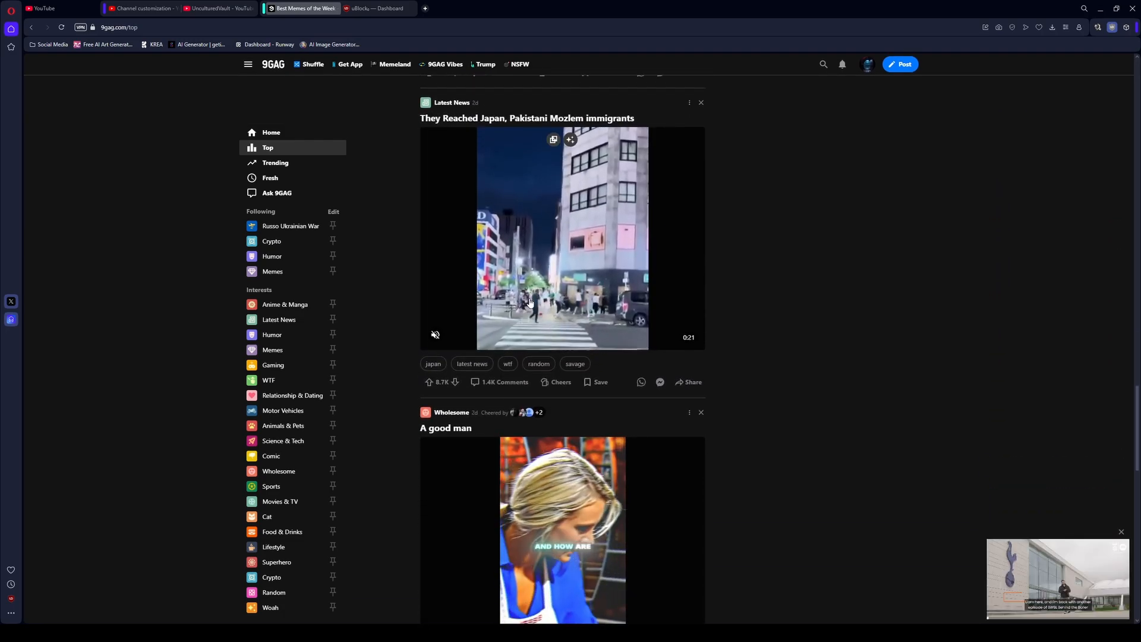
pyautogui.scroll(-15, 547, 334)
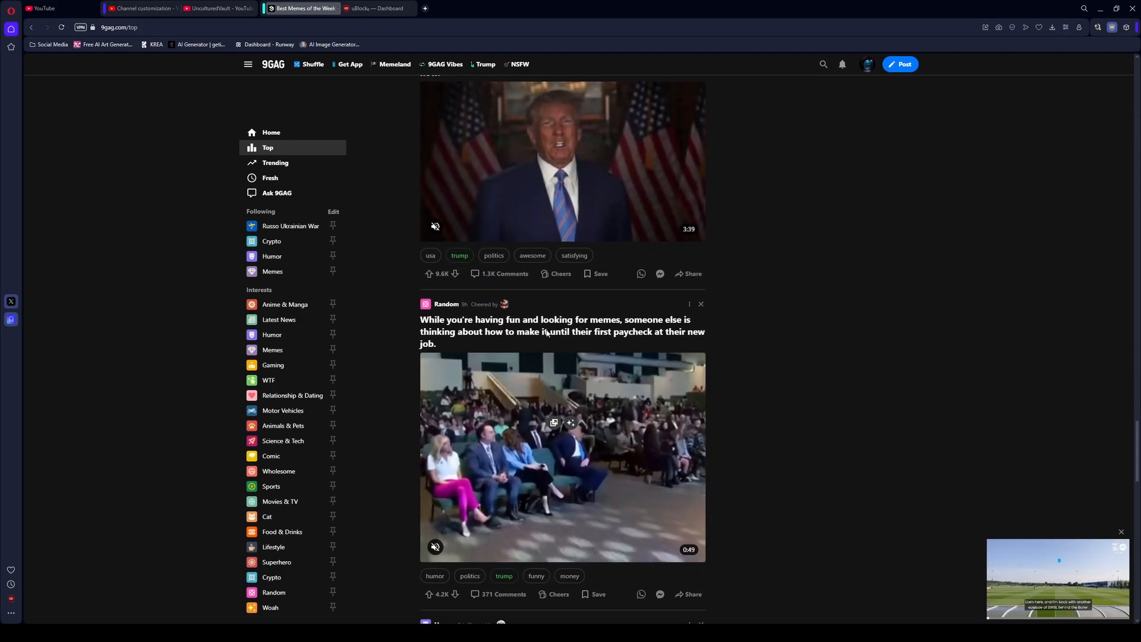
pyautogui.scroll(-12, 547, 332)
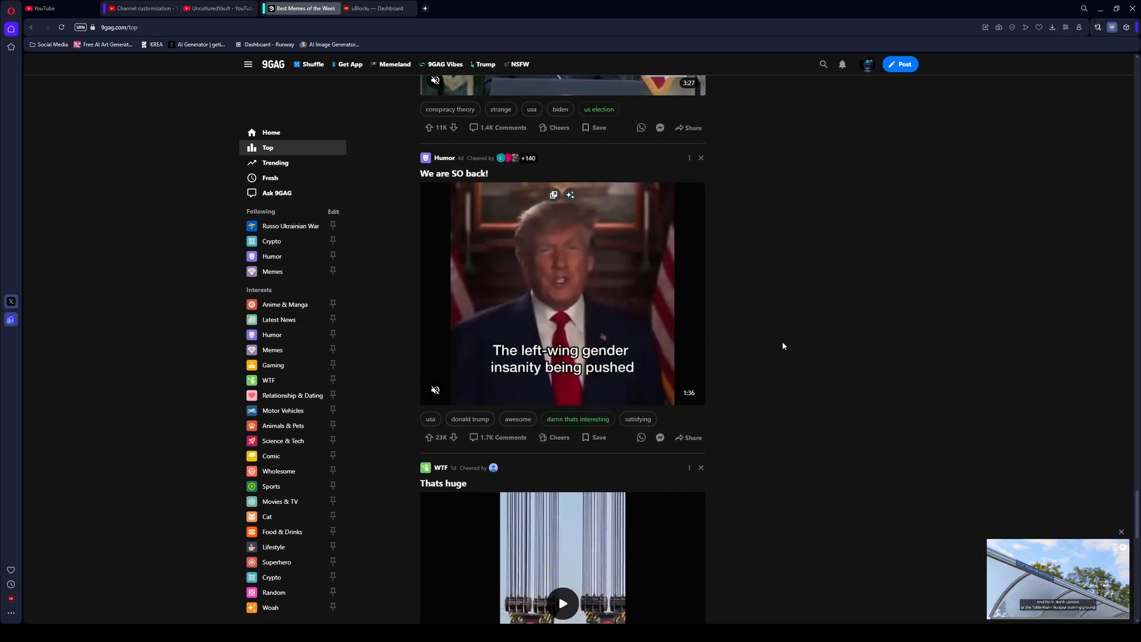
pyautogui.scroll(-1, 782, 341)
pyautogui.scroll(4, 783, 337)
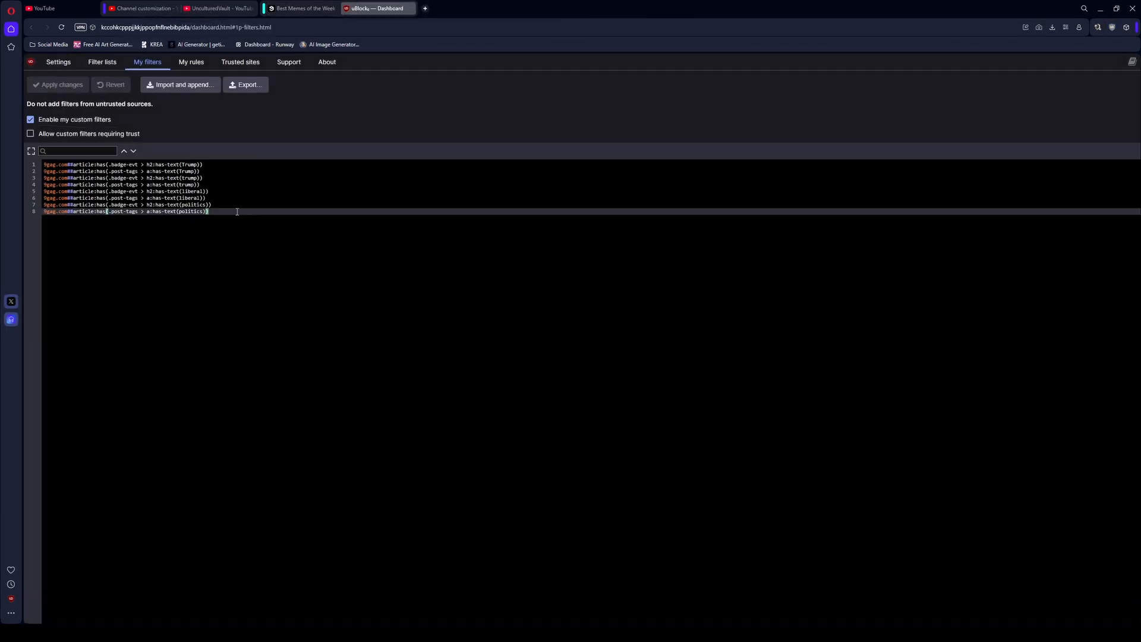
# Step: Replace all custom filters with the copied 40-line 9GAG list covering Trump, Biden, politics, MAGA, Rogan, woke, Elon Musk, Democrats and liberal
pyautogui.moveTo(209, 212); pyautogui.dragTo(29, 165)
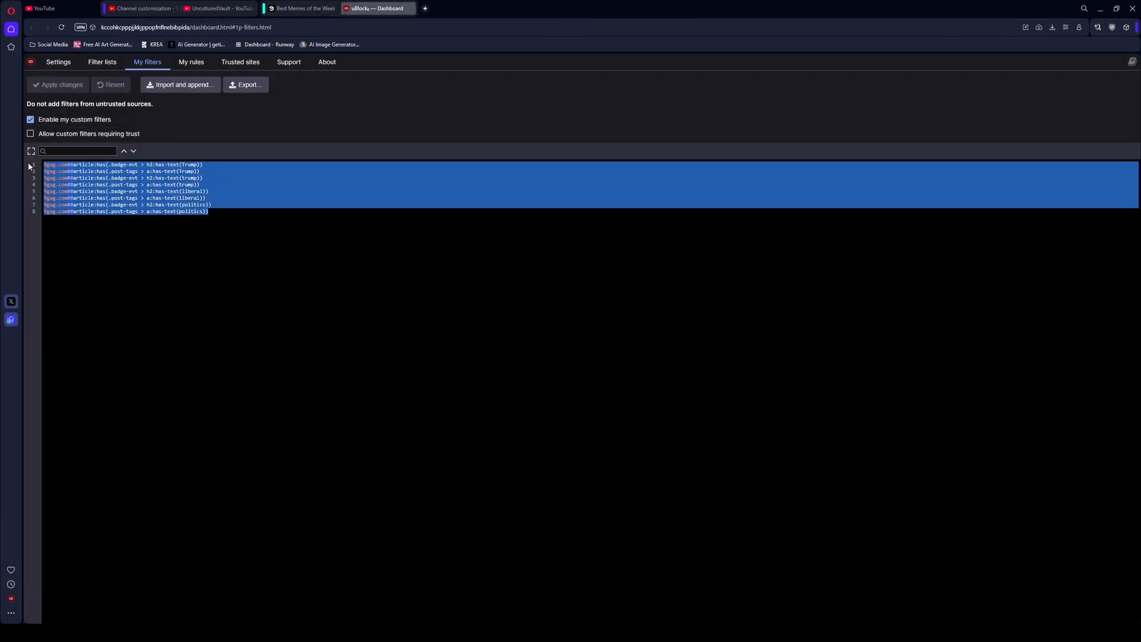
pyautogui.hotkey('ctrl', 'v')
pyautogui.click(158, 178)
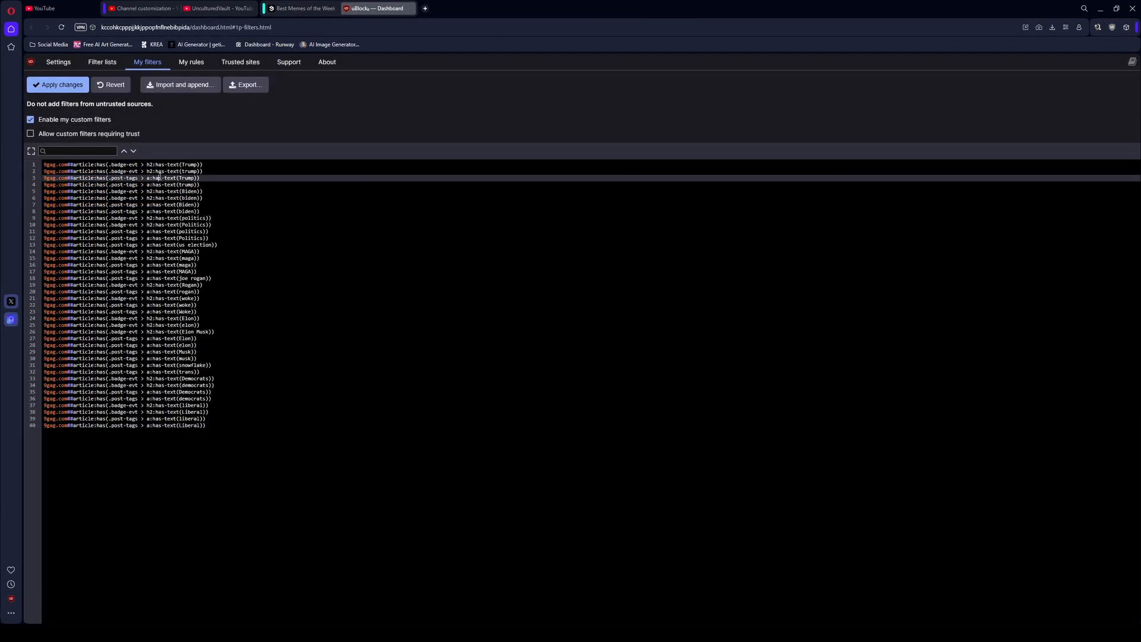
# Step: Review the keywords in the expanded filter list, including their capitalised and lowercase variants for post titles and tags
pyautogui.click(189, 170)
pyautogui.click(190, 192)
pyautogui.click(205, 218)
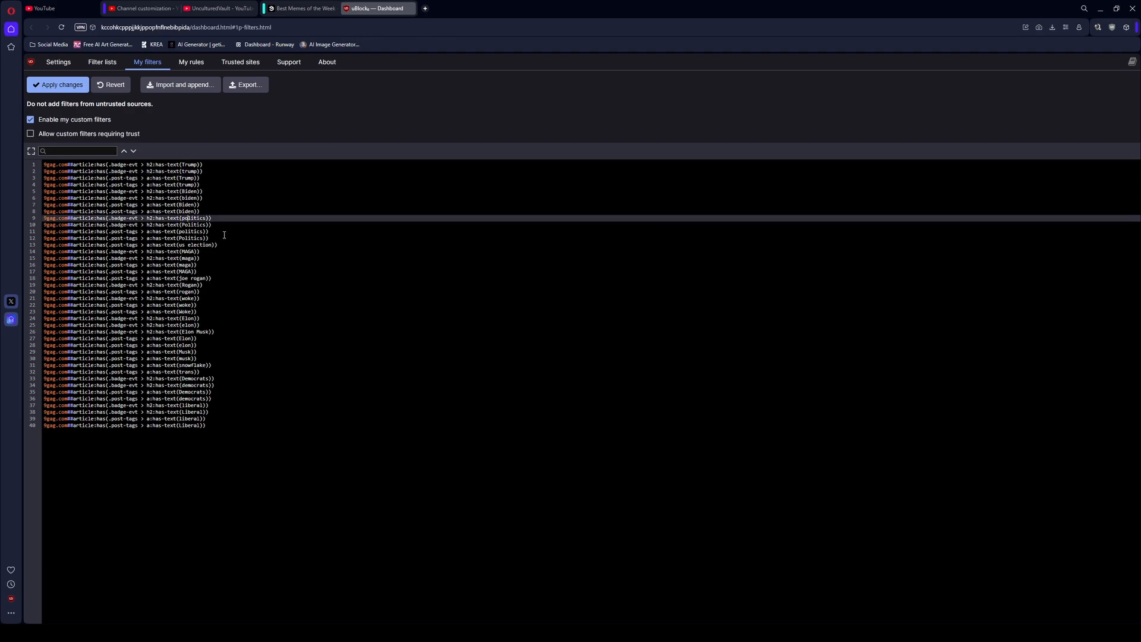
pyautogui.click(202, 244)
pyautogui.click(181, 291)
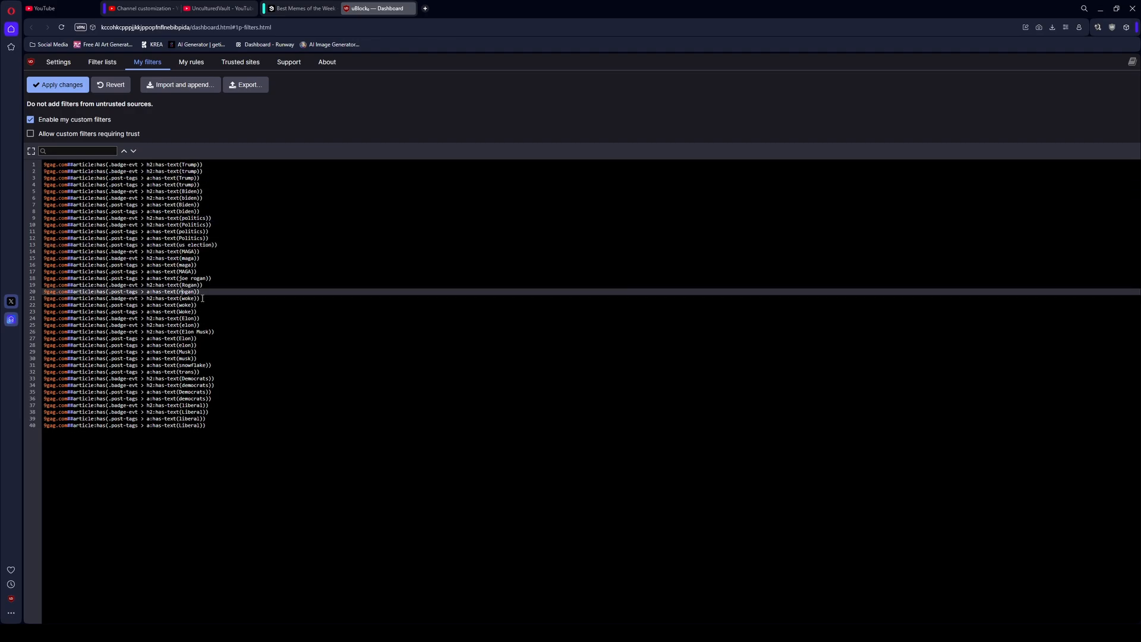
pyautogui.click(203, 299)
pyautogui.click(212, 325)
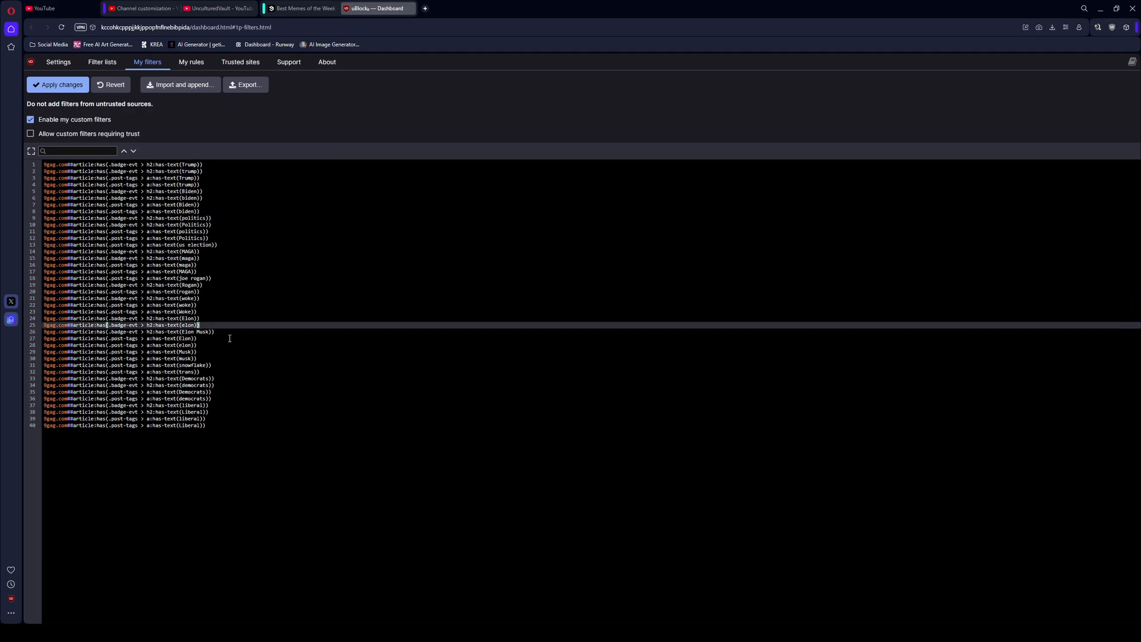
pyautogui.click(220, 379)
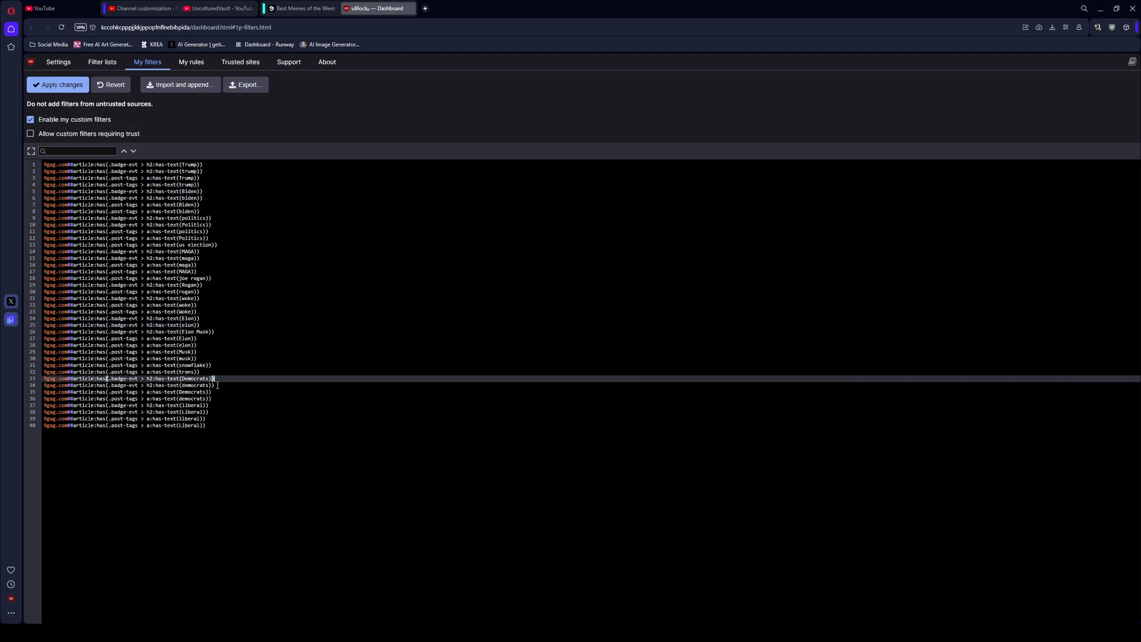
pyautogui.moveTo(228, 380)
pyautogui.mouseDown()
pyautogui.moveTo(224, 404)
pyautogui.moveTo(225, 386)
pyautogui.mouseUp()
pyautogui.click(228, 412)
pyautogui.click(222, 385)
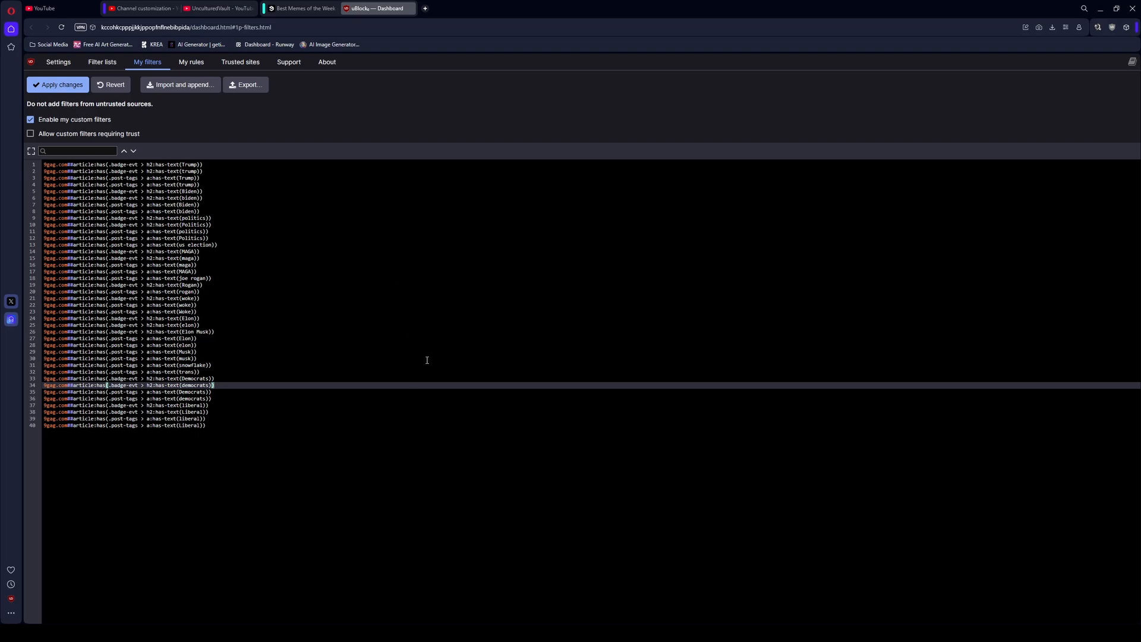
# Step: Compare the 9GAG Top feed with uBlock Origin turned off against the feed with it turned on
pyautogui.click(303, 9)
pyautogui.scroll(-10, 616, 189)
pyautogui.scroll(2, 617, 189)
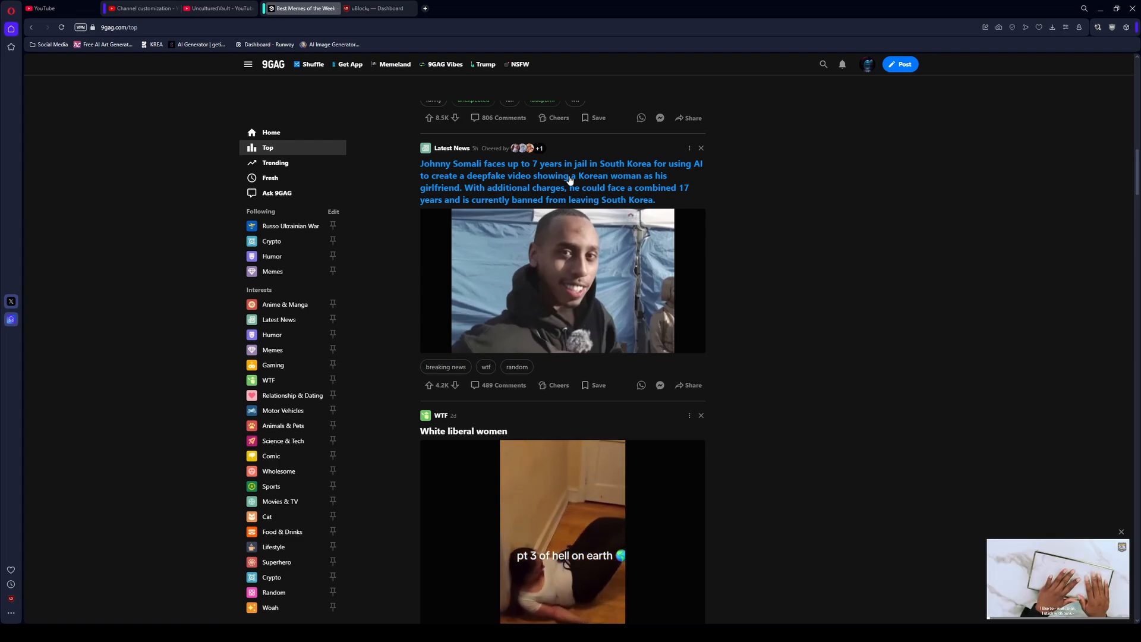
pyautogui.scroll(-6, 569, 180)
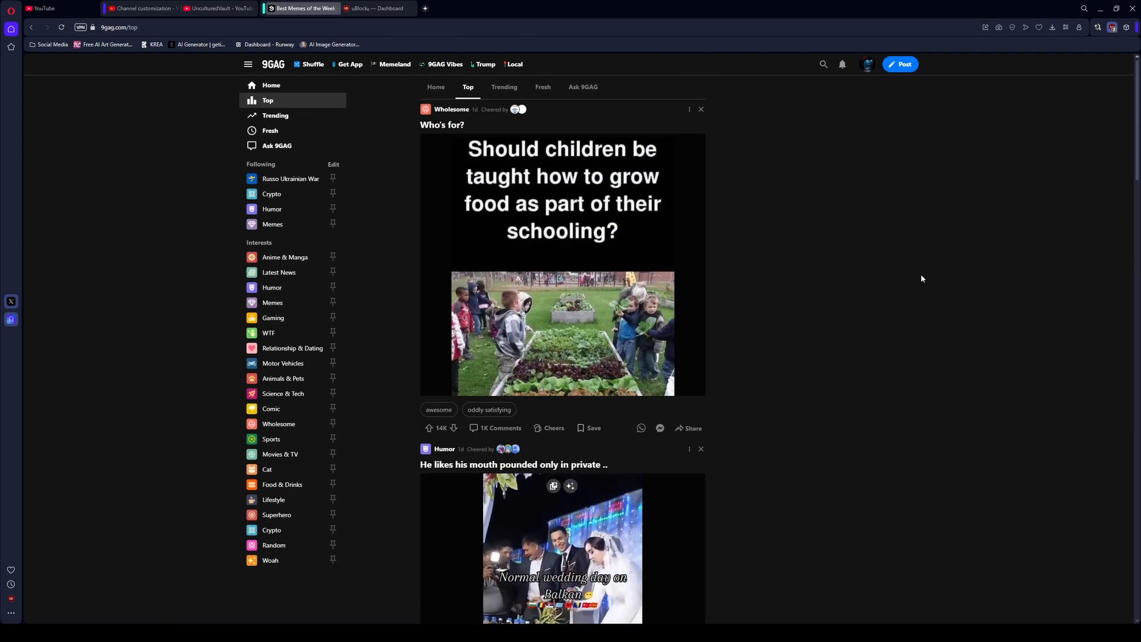
pyautogui.scroll(-20, 921, 278)
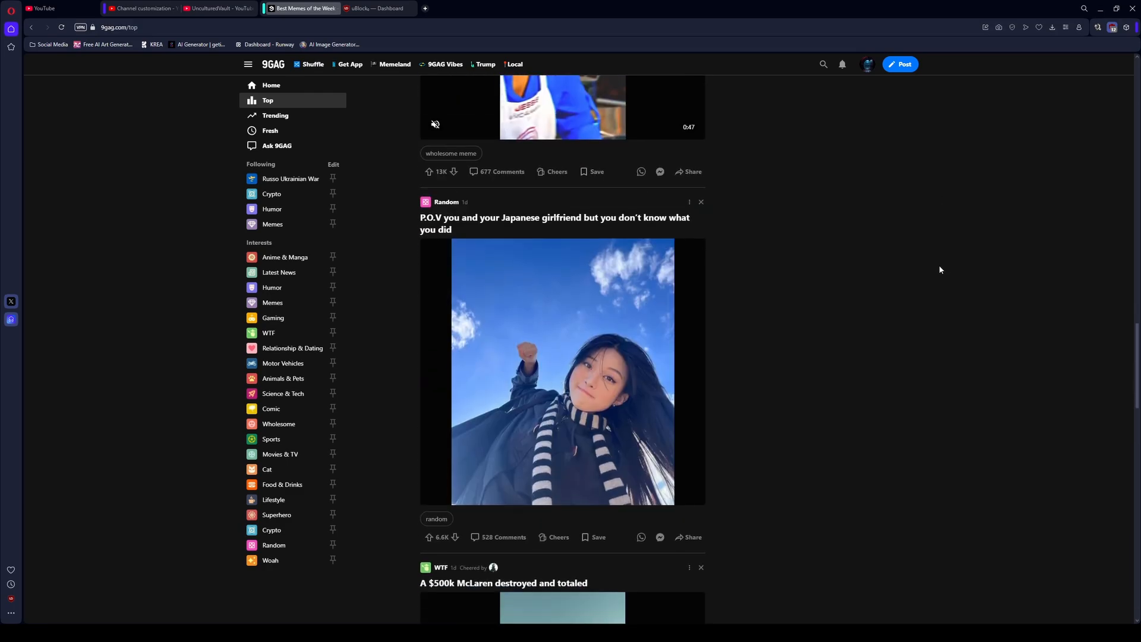
pyautogui.scroll(-4, 939, 269)
# Step: Apply the expanded custom filters in uBlock Origin and reload the 9GAG Top feed
pyautogui.hotkey('ctrl', 'Tab')
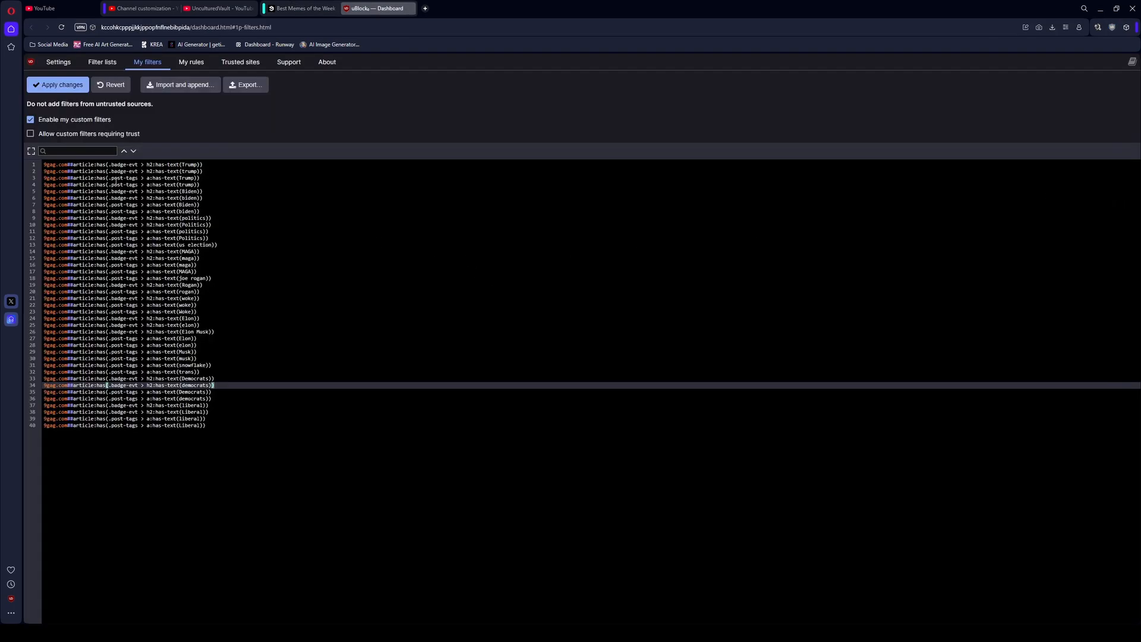
pyautogui.click(63, 84)
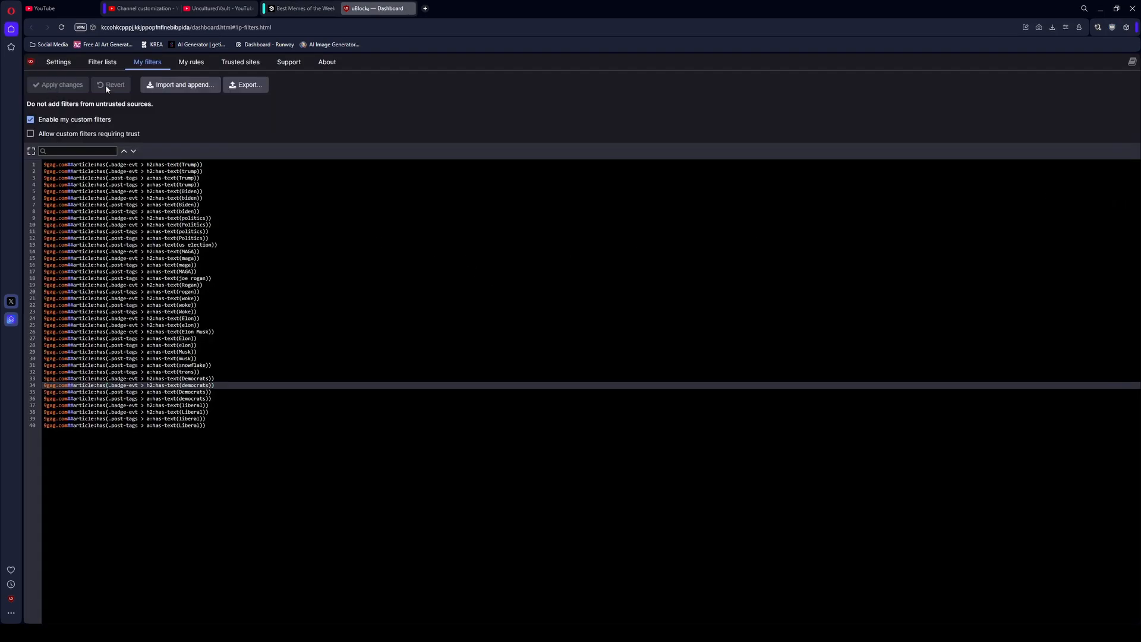
pyautogui.click(288, 11)
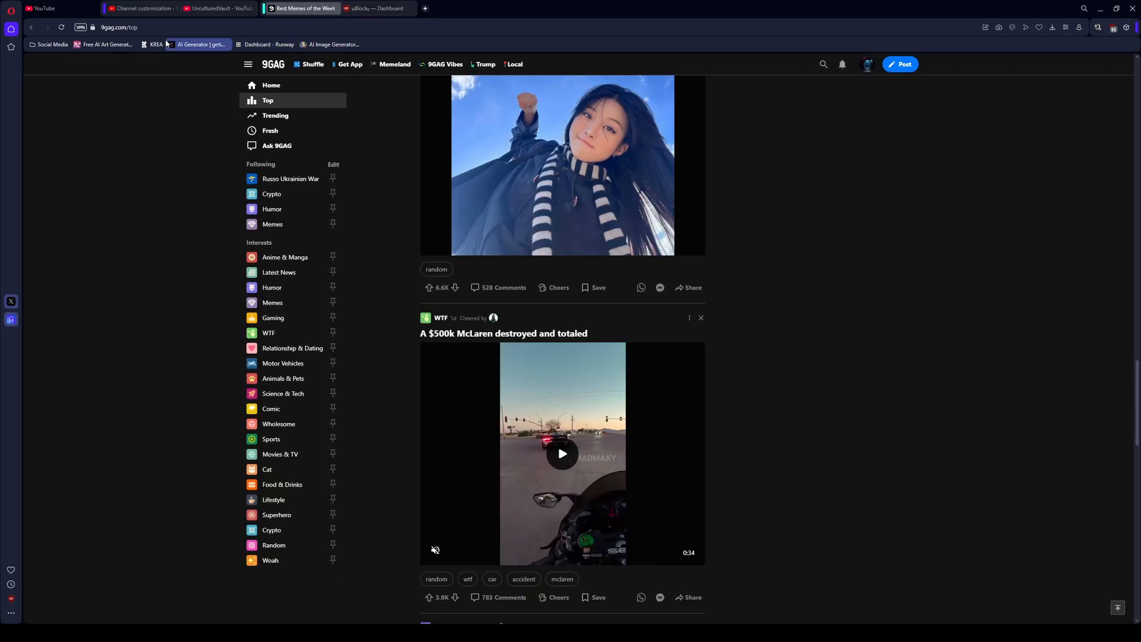
pyautogui.click(60, 28)
# Step: Check the reloaded Top feed for political posts that the expanded filters miss
pyautogui.scroll(-15, 746, 187)
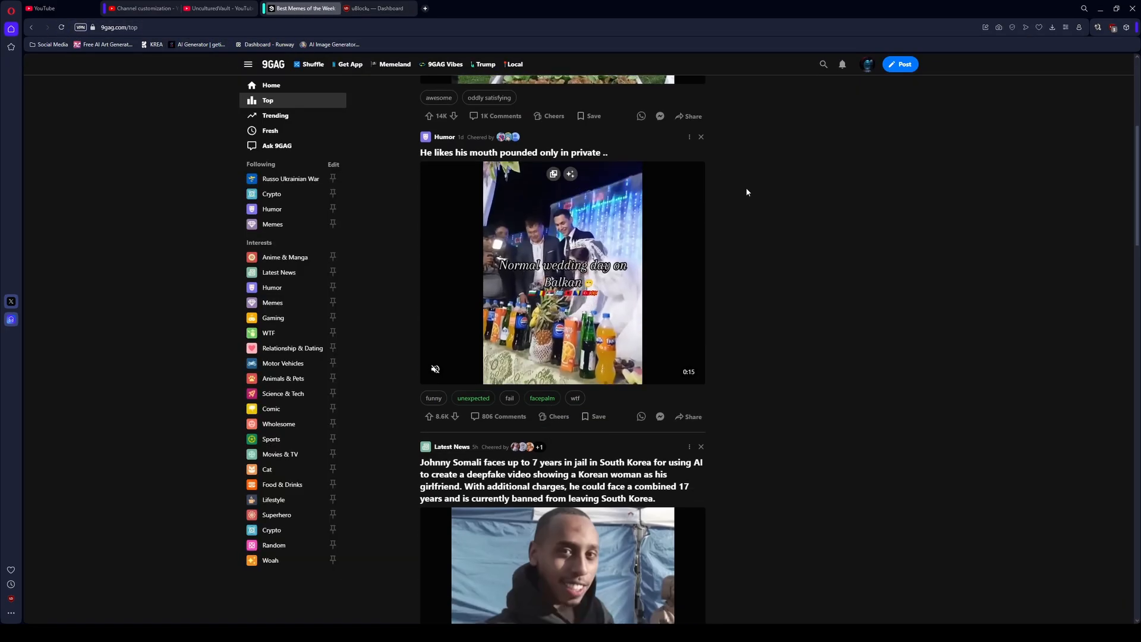
pyautogui.scroll(-20, 766, 200)
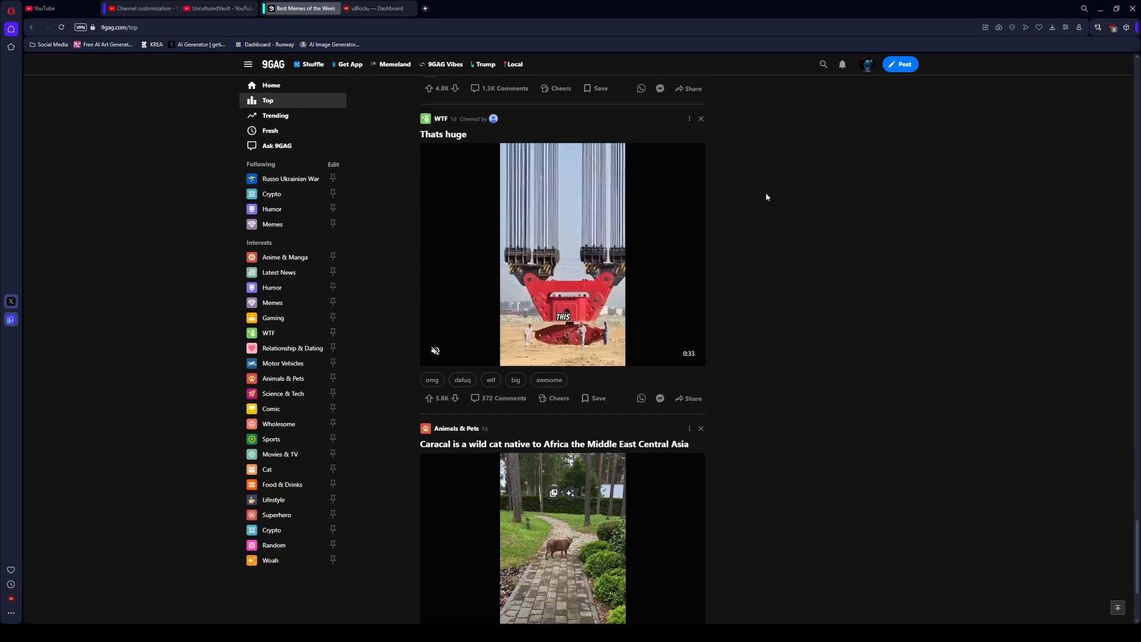
pyautogui.scroll(-20, 762, 194)
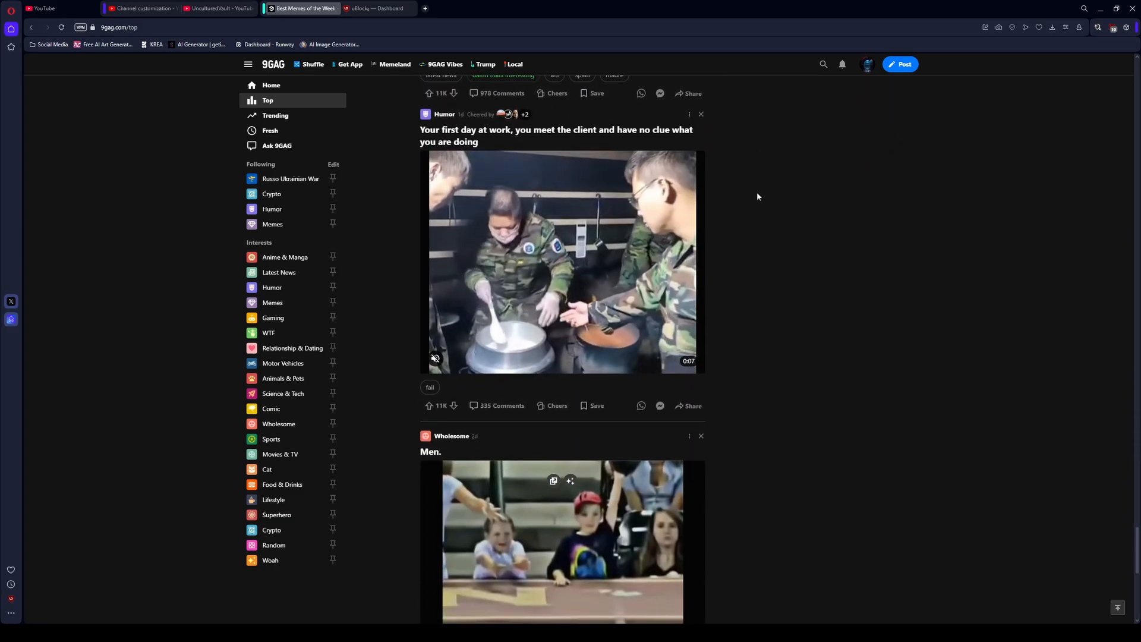
pyautogui.scroll(-20, 754, 191)
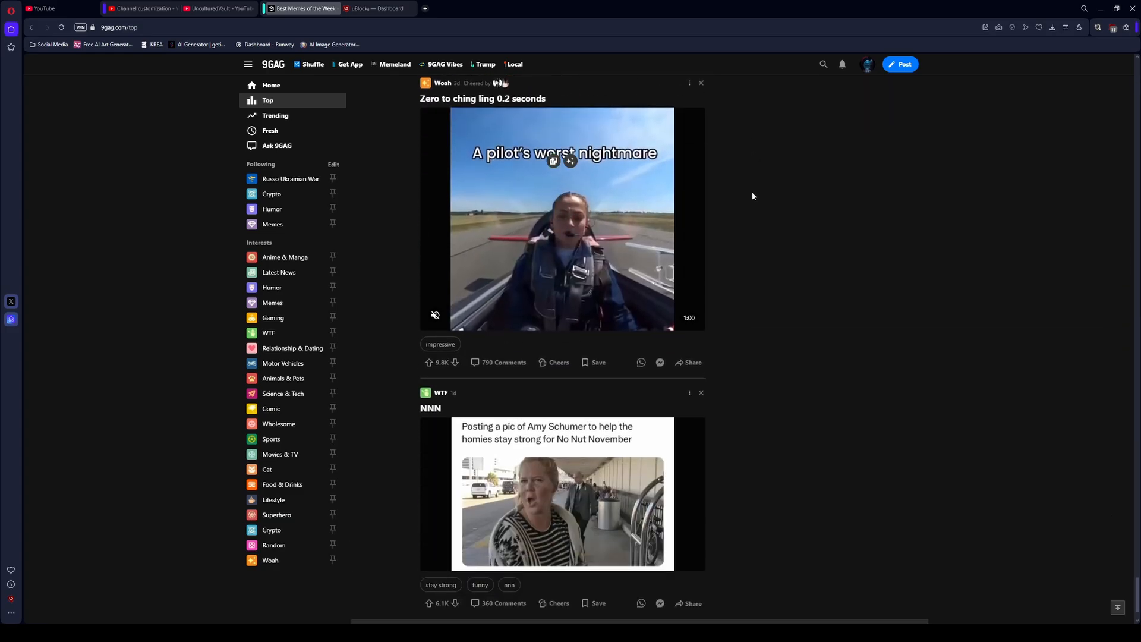